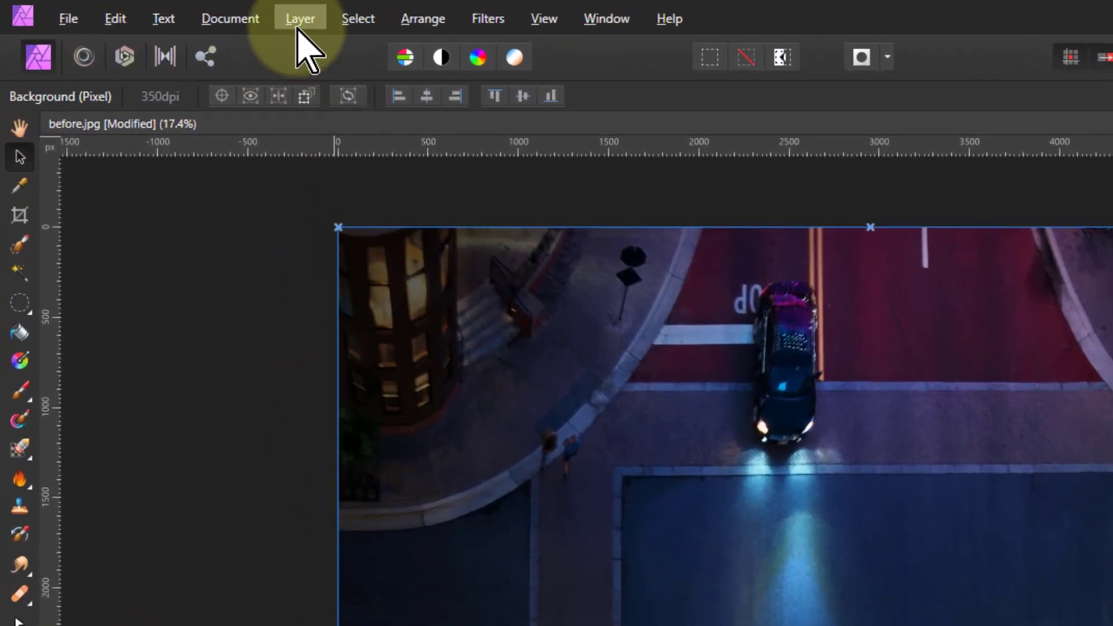
Create a new Pattern layer 1000 px wide and 1000 px high from the Layer menu
click(298, 26)
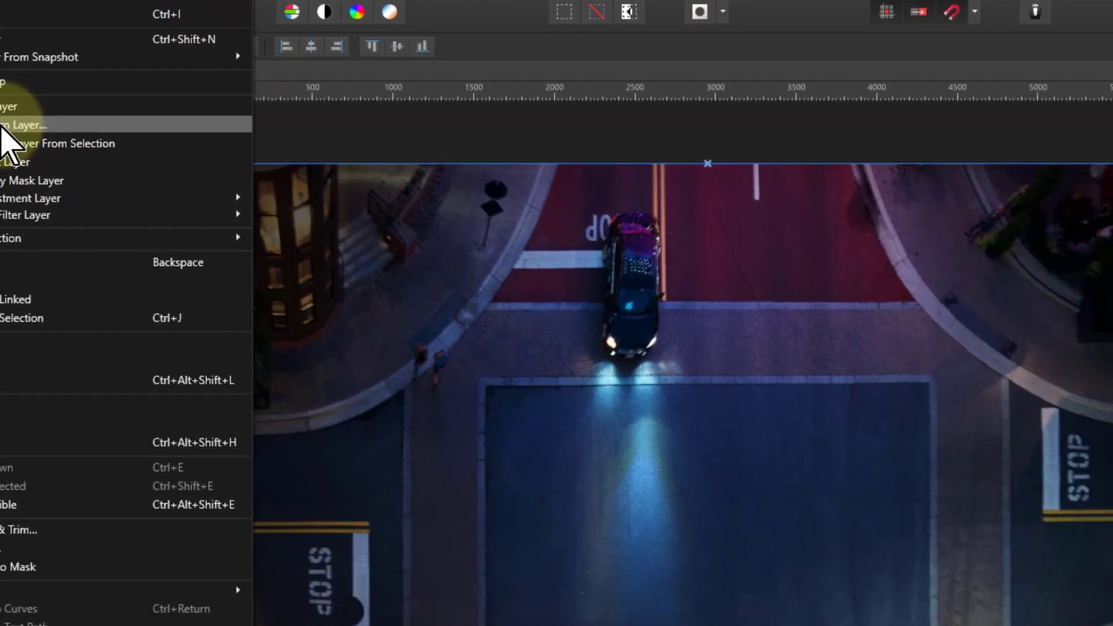
click(82, 184)
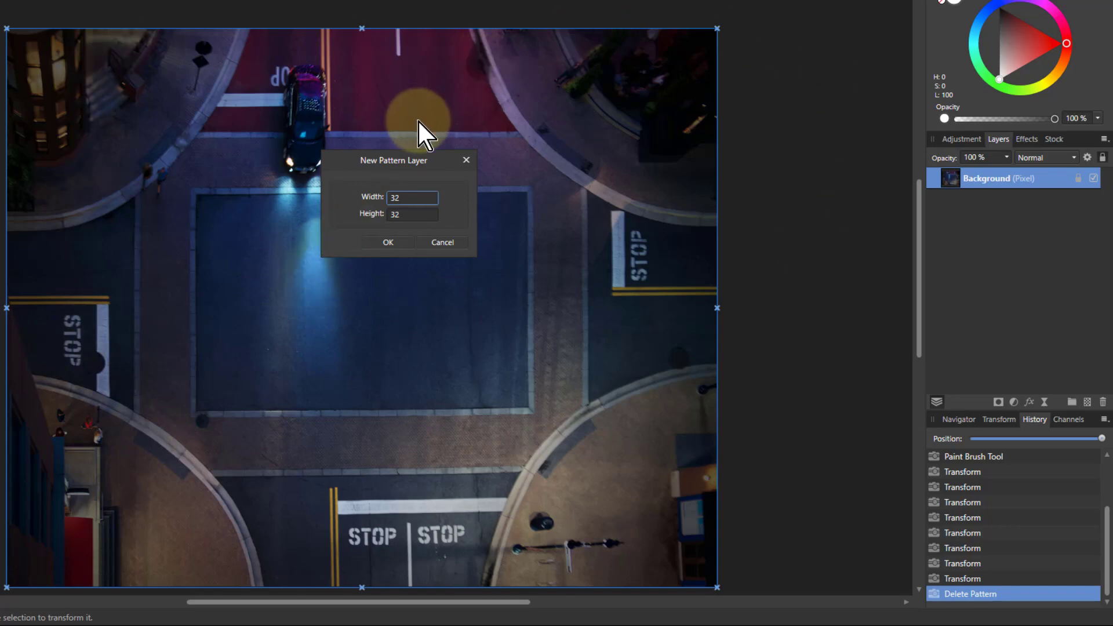
double_click(412, 202)
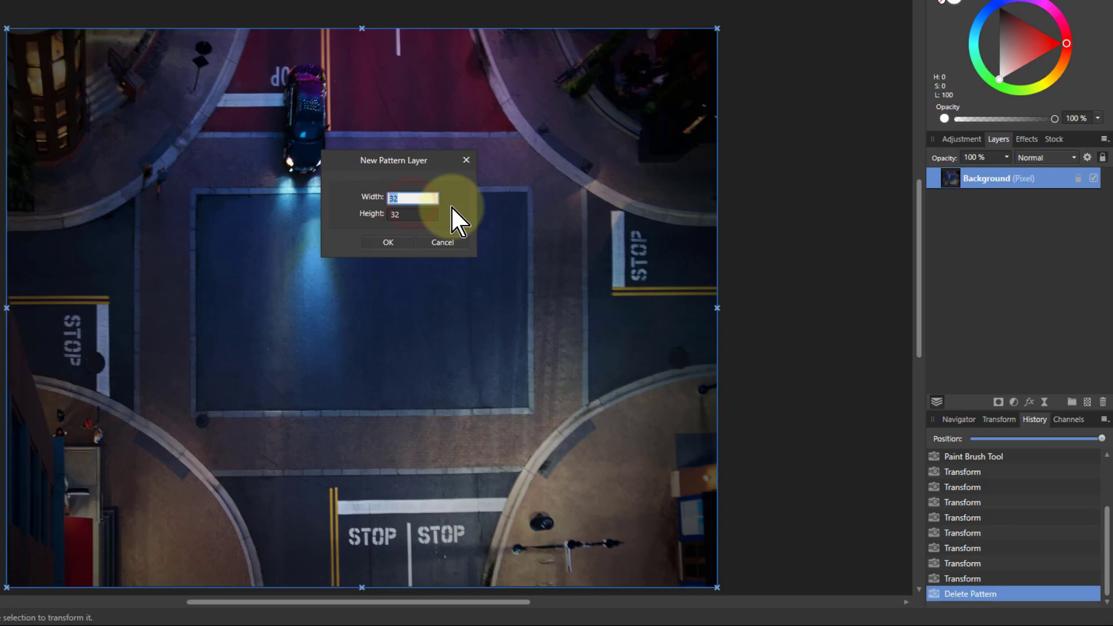
text(1000)
key(Tab)
key(ctrl+a)
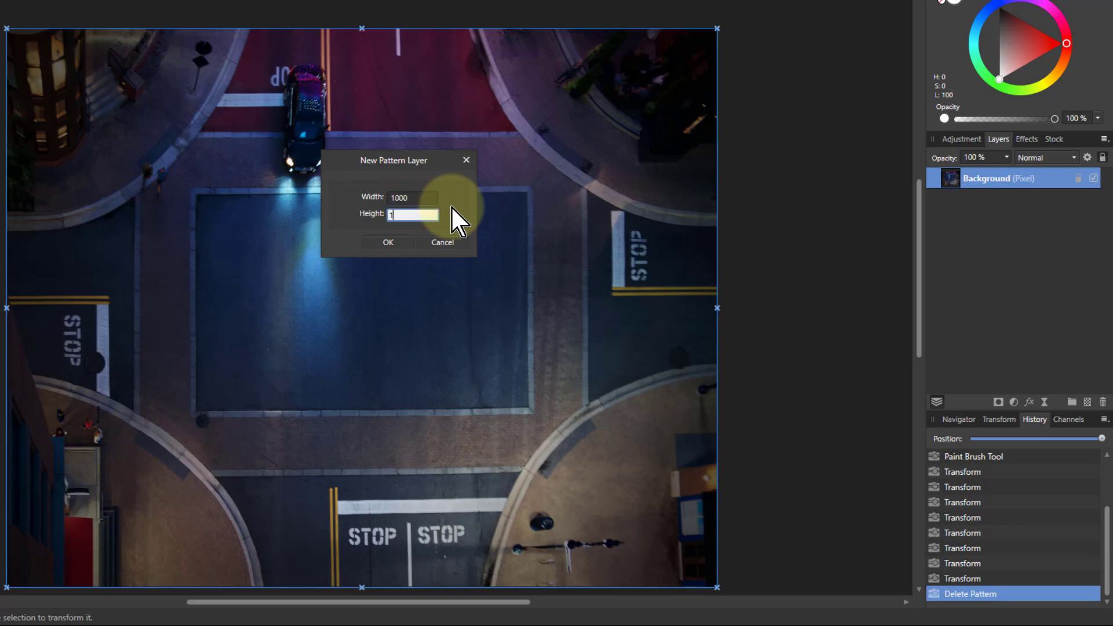
text(1000)
key(Tab)
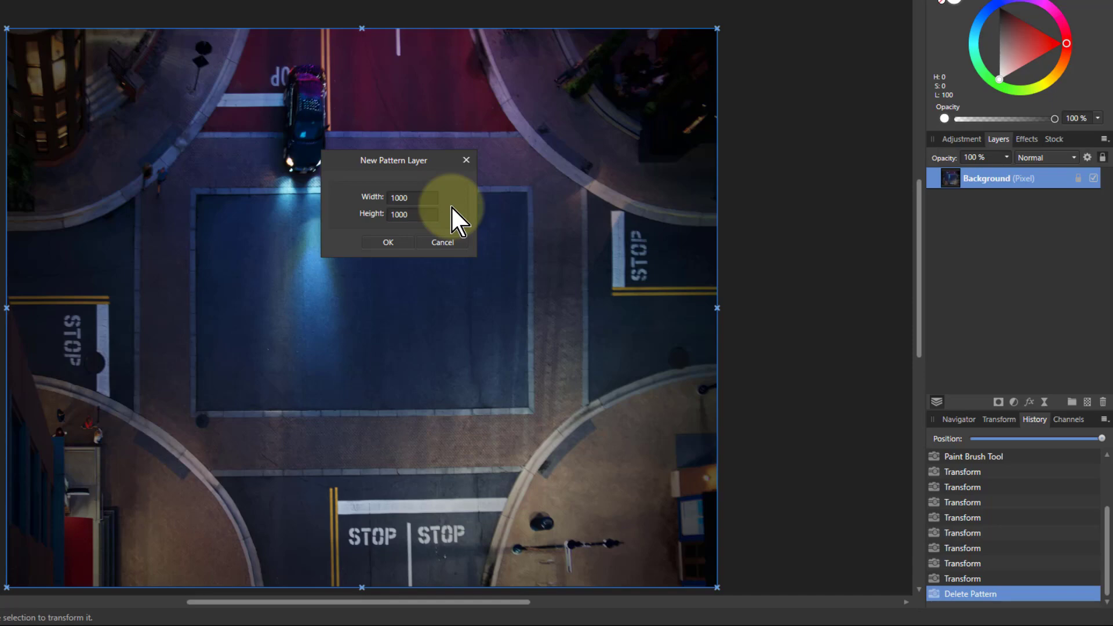
click(381, 242)
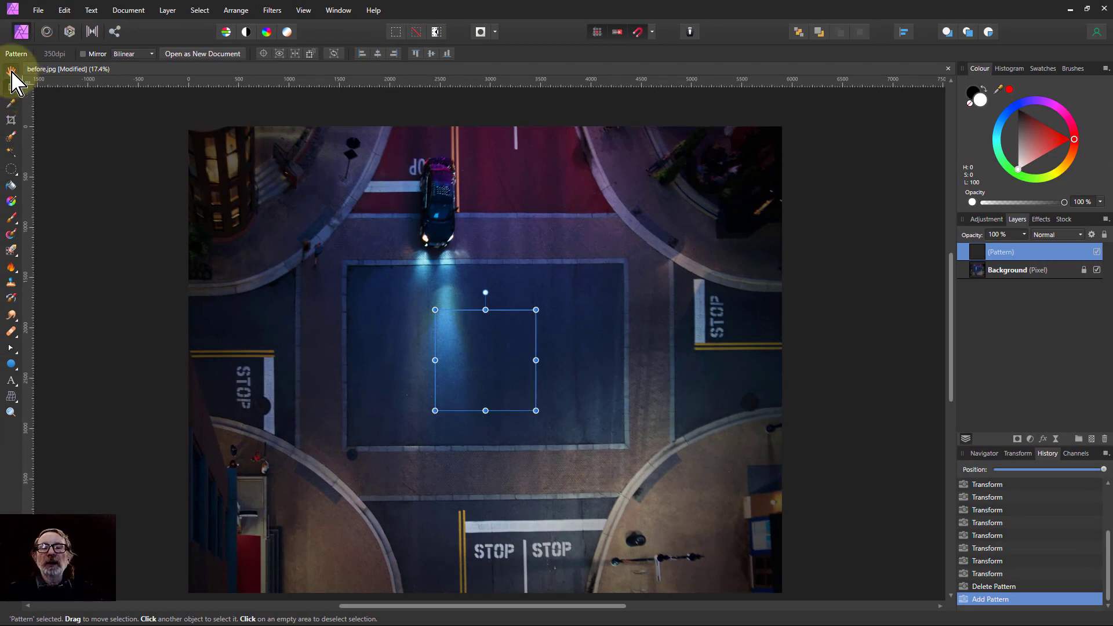
Choose the Paint Brush with the 16 px Basic round brush, enlarged to about 346 px
click(11, 71)
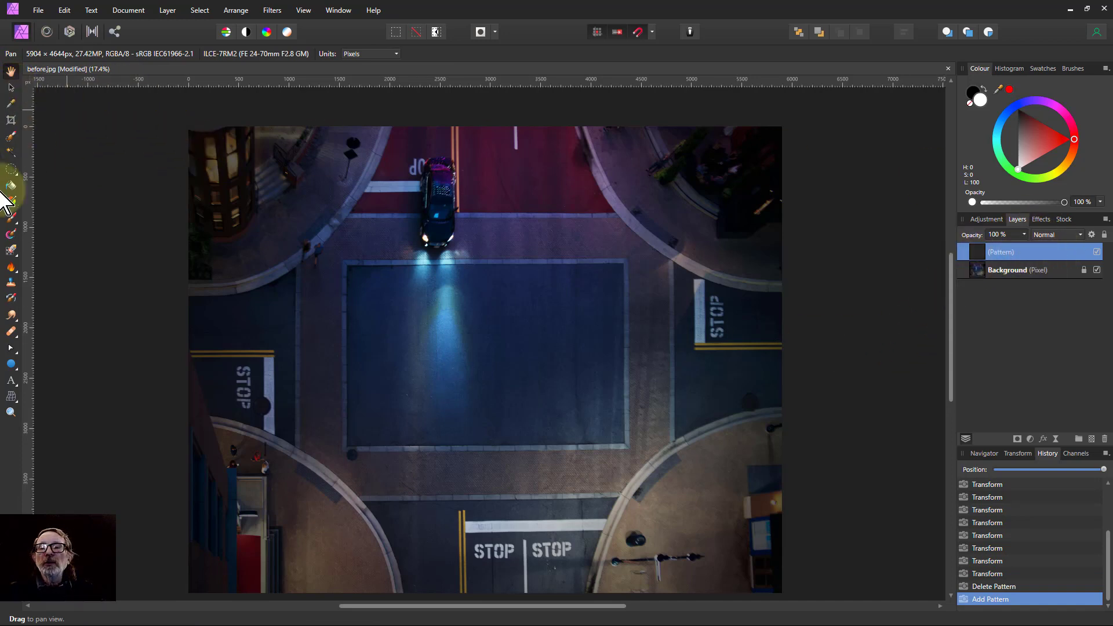
click(12, 222)
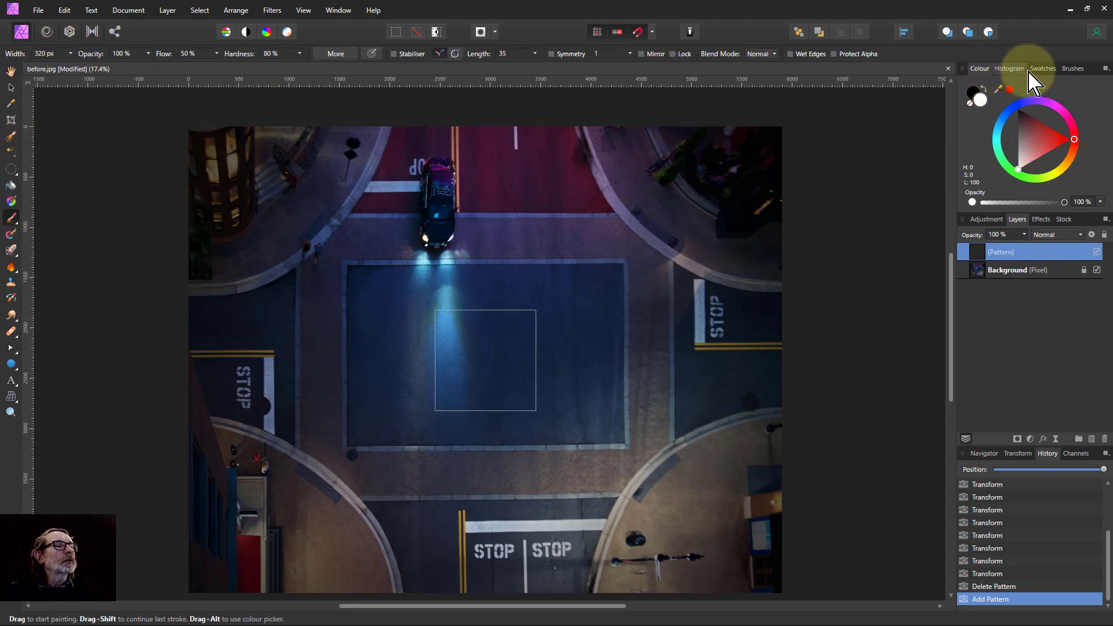
click(1073, 68)
scroll(1024, 151, down, 4)
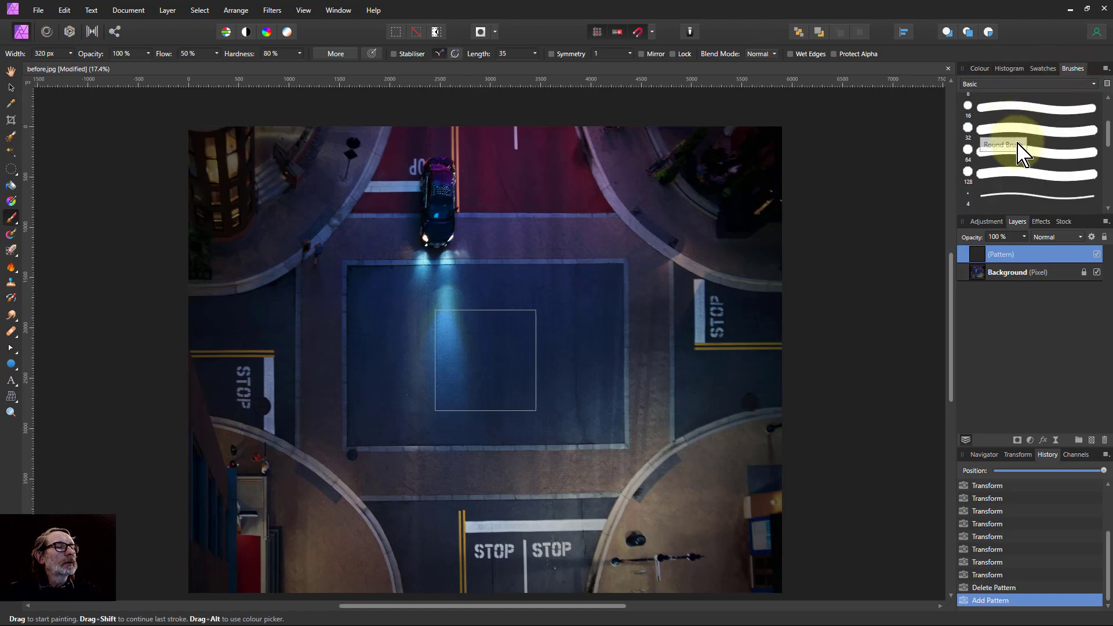
scroll(1023, 168, down, 1)
click(1017, 184)
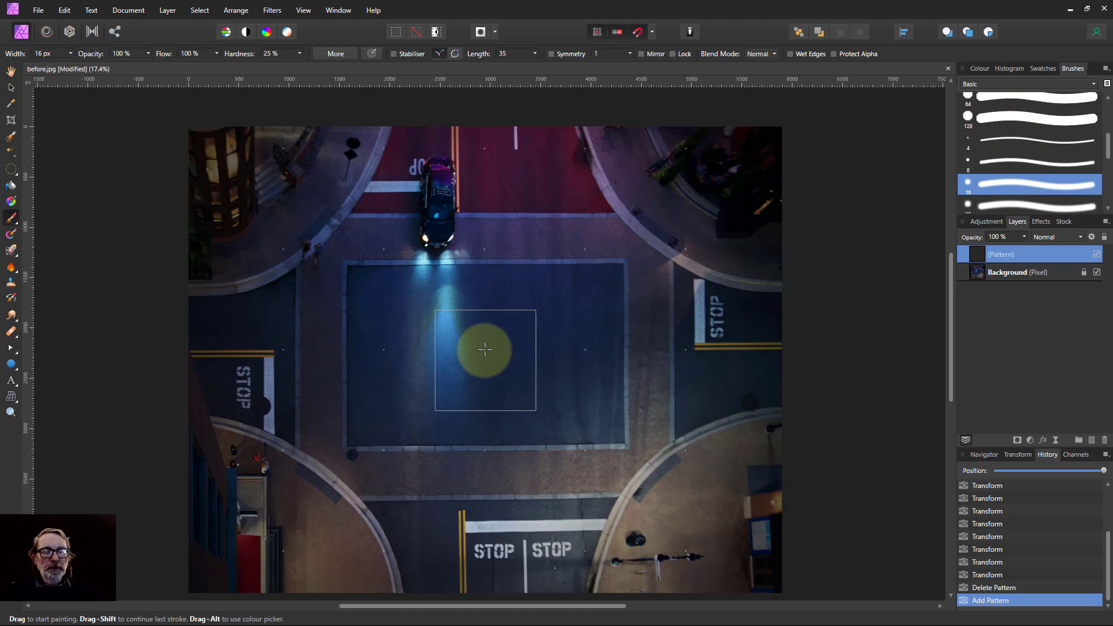
key(bracketright)
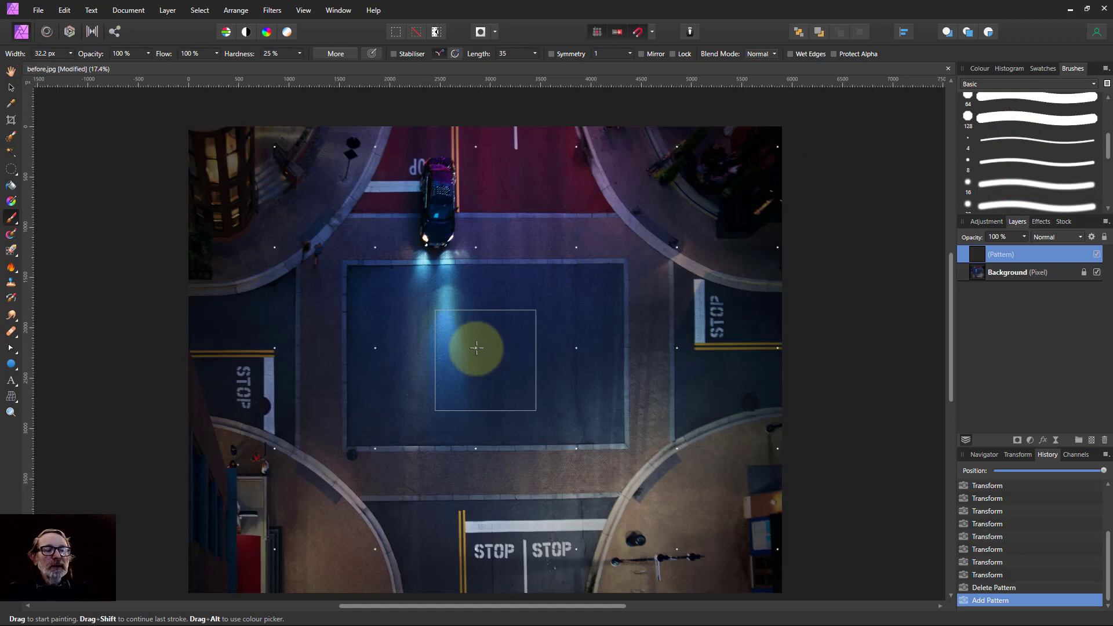
key(bracketright)
key(bracketright)
key(bracketright)
key(bracketright)
key(bracketright)
key(bracketright)
key(bracketright)
key(bracketright)
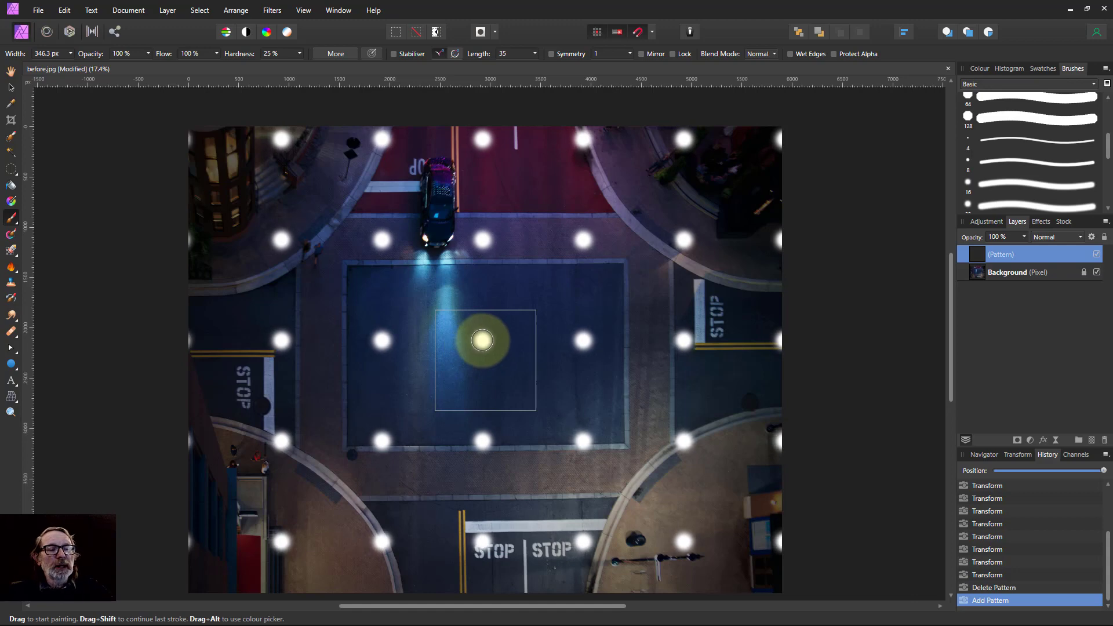
Test-paint stretched dots on the pattern tile, then undo them
click(477, 332)
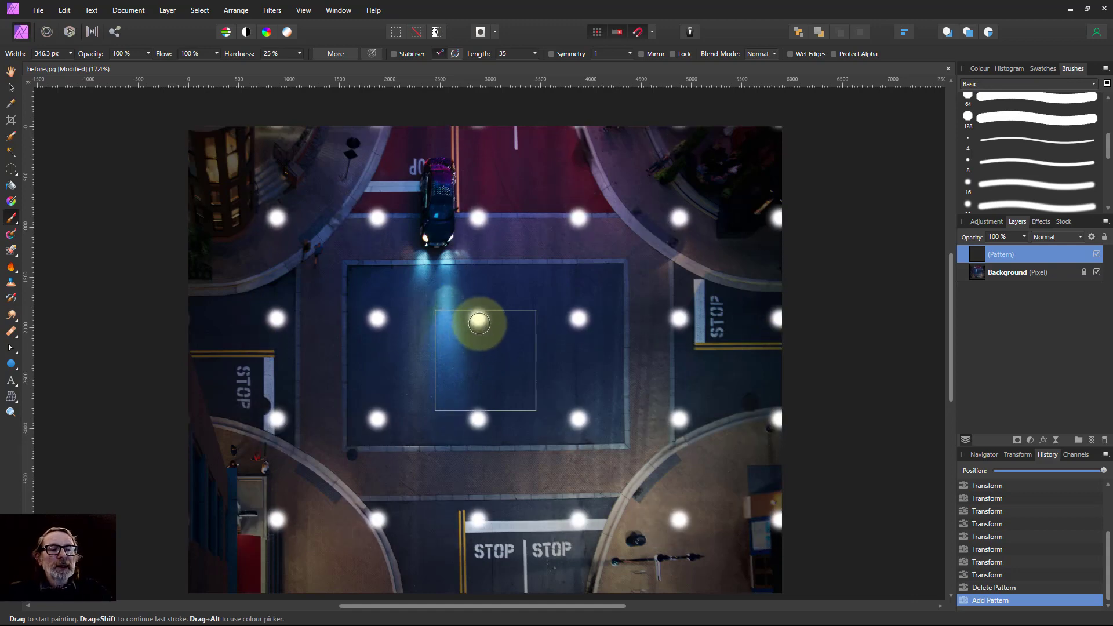
mouse_move(478, 334)
mouse_down()
mouse_move(479, 345)
mouse_move(497, 330)
mouse_move(497, 291)
mouse_move(507, 285)
mouse_move(502, 316)
mouse_move(522, 311)
mouse_move(609, 493)
mouse_up()
key(ctrl+z)
key(ctrl+z)
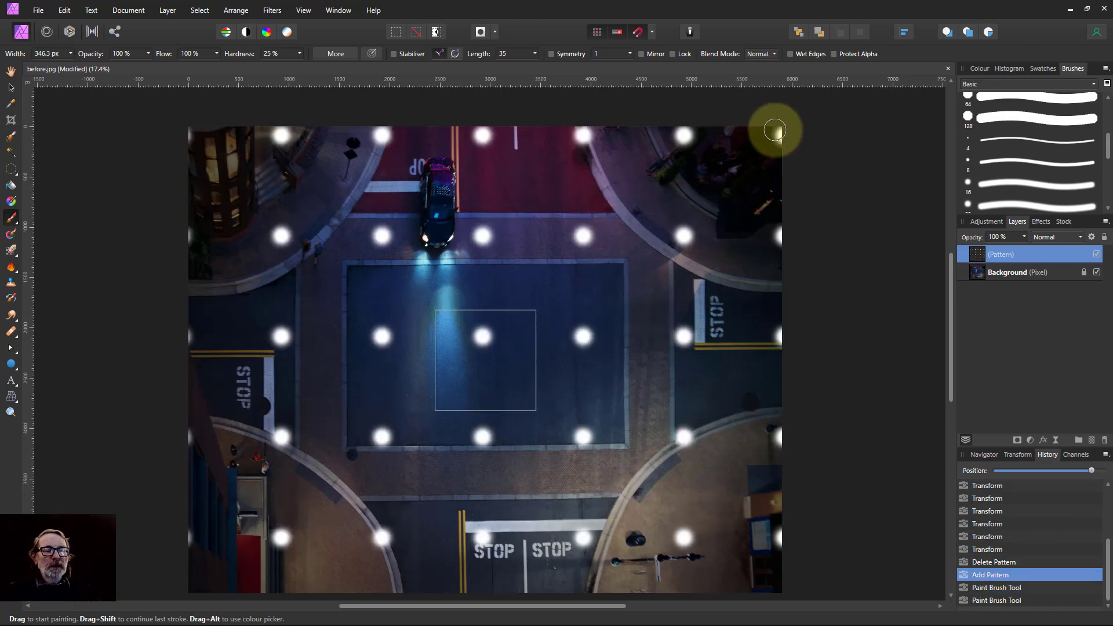
Select the 128 px low-flow brush from the Textures category and enlarge it to about 257 px
click(997, 84)
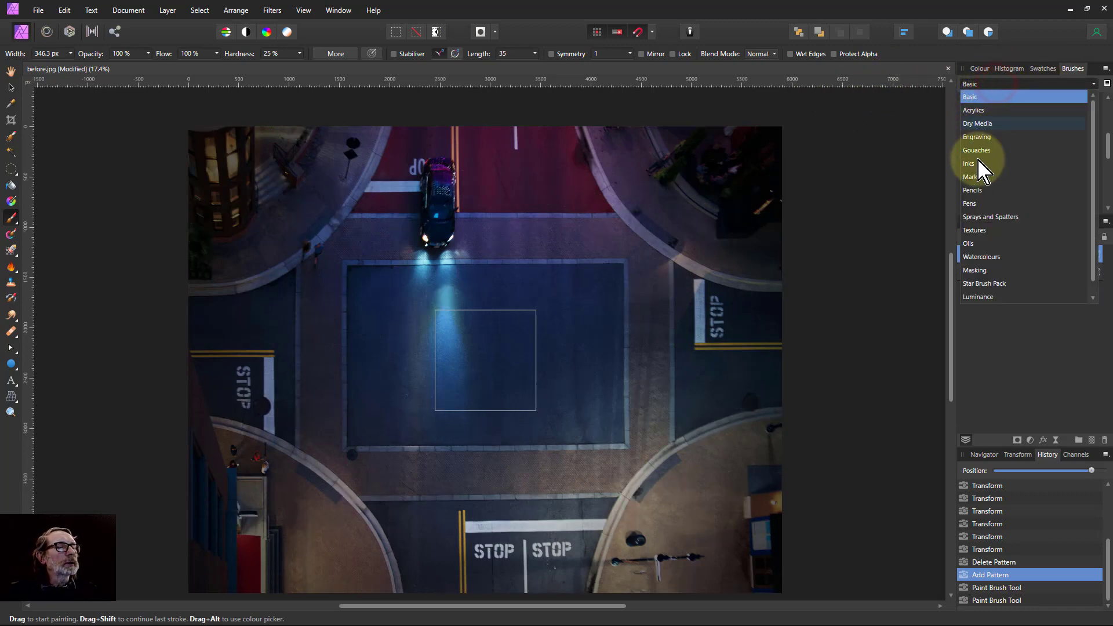
click(978, 230)
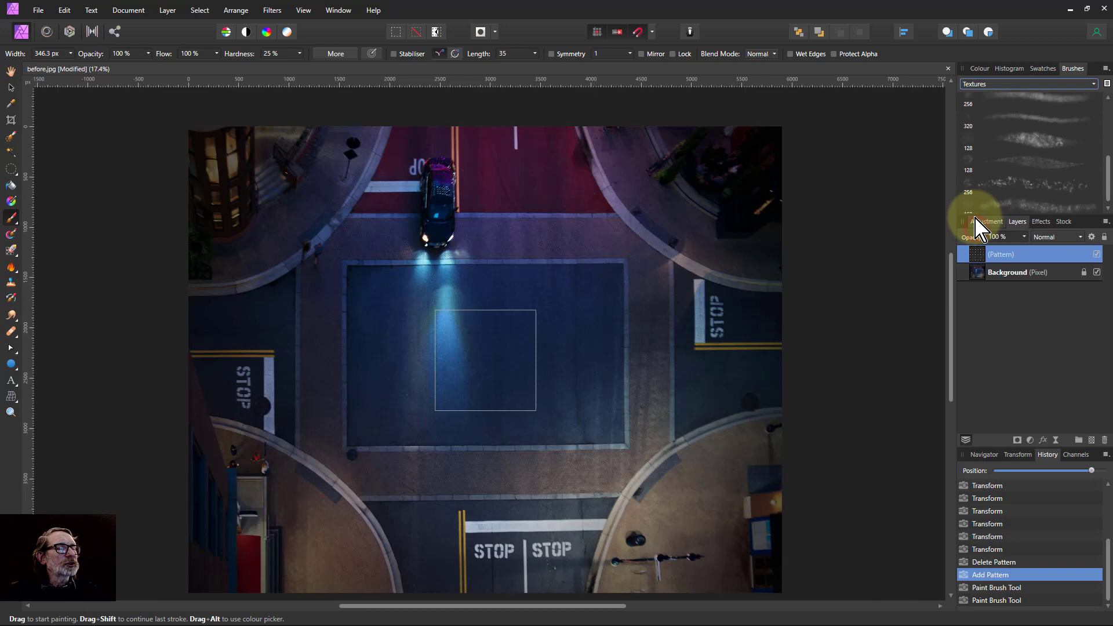
click(1023, 191)
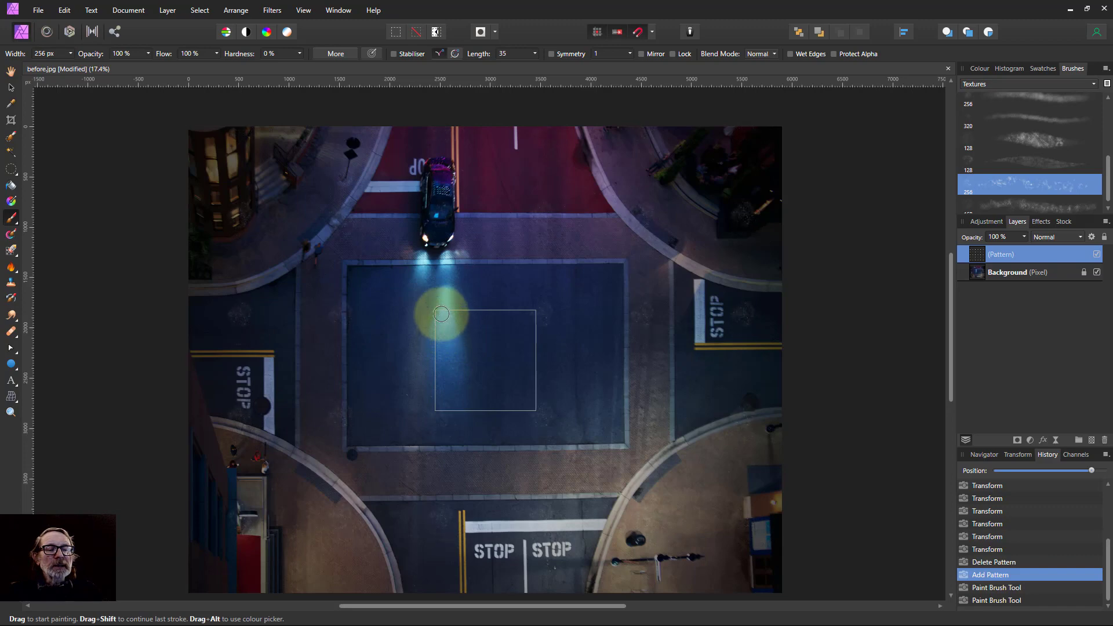
click(1032, 135)
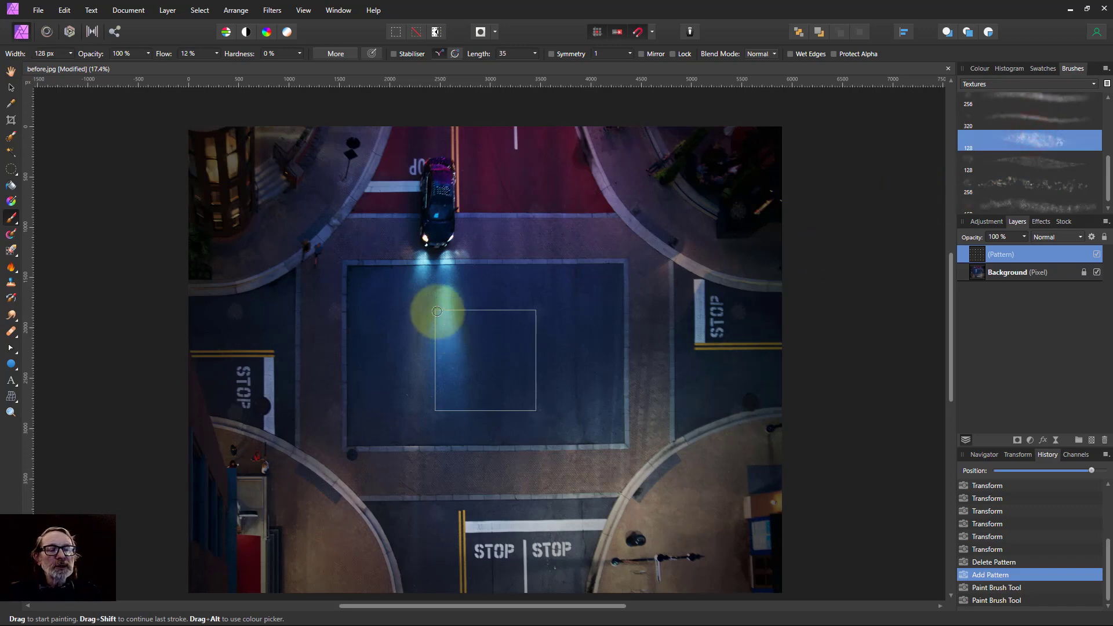
key(bracketright)
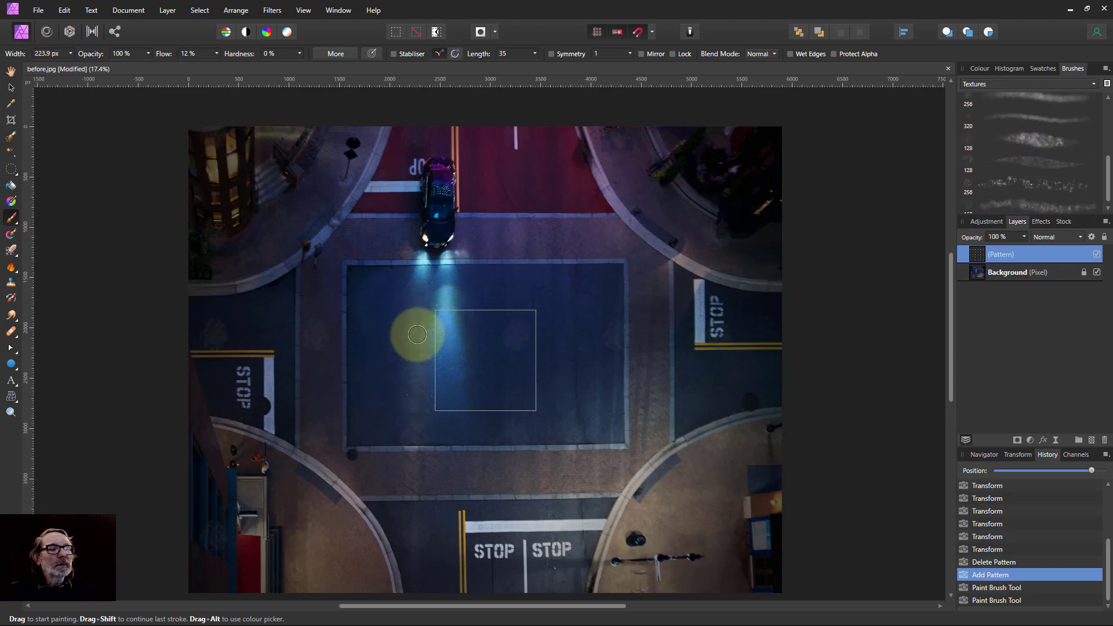
Paint a diagonal texture stroke across the pattern tile at about 134 px brush size
drag(441, 317, 473, 352)
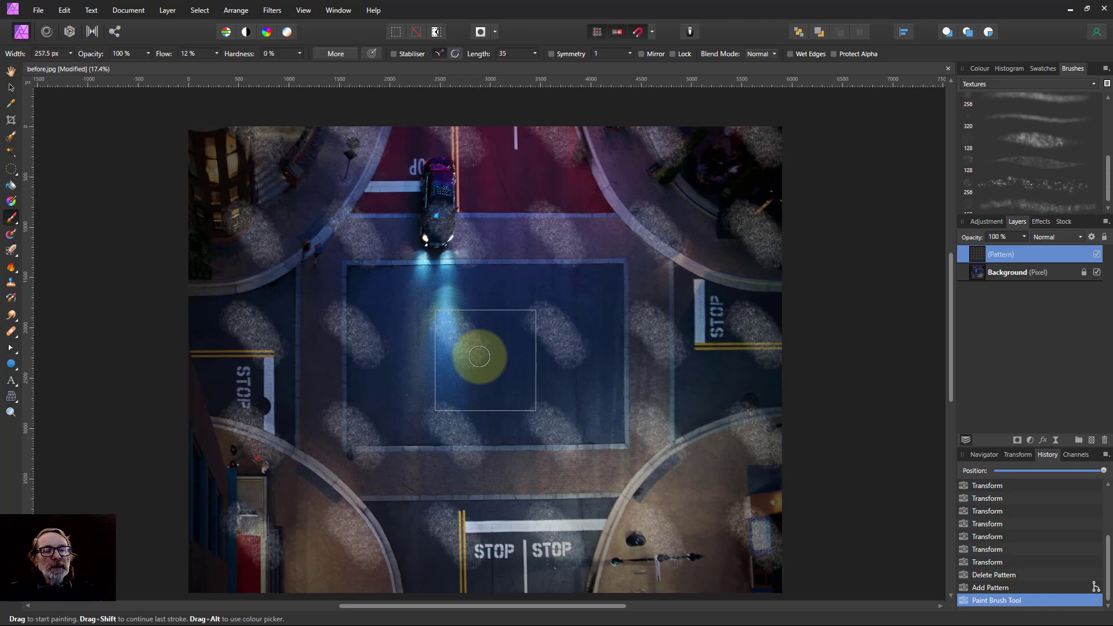
key(ctrl+z)
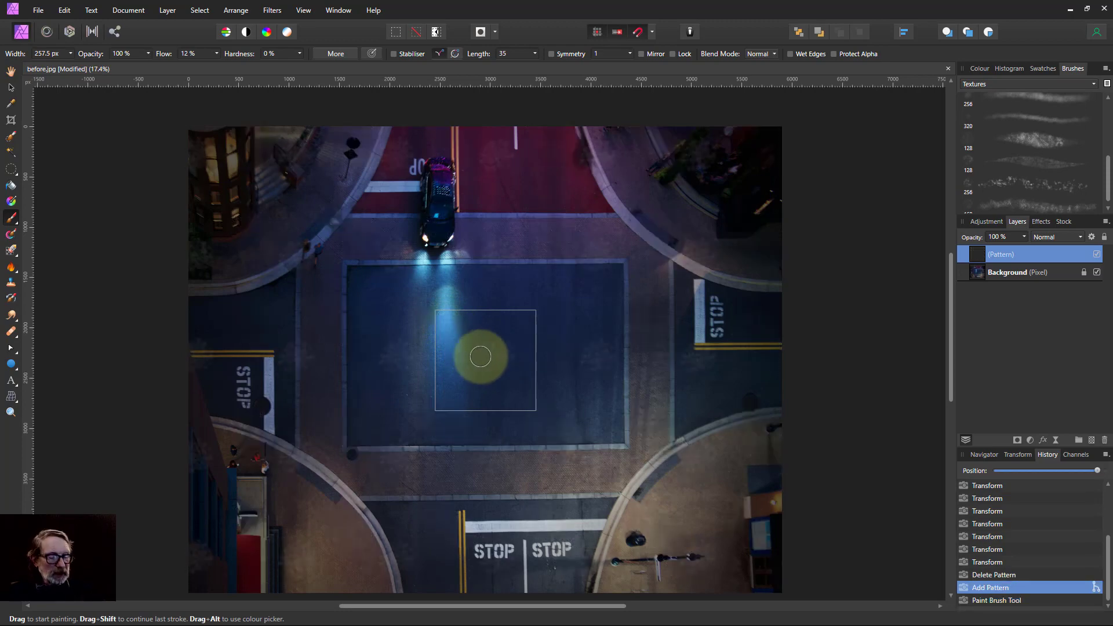
key(bracketleft)
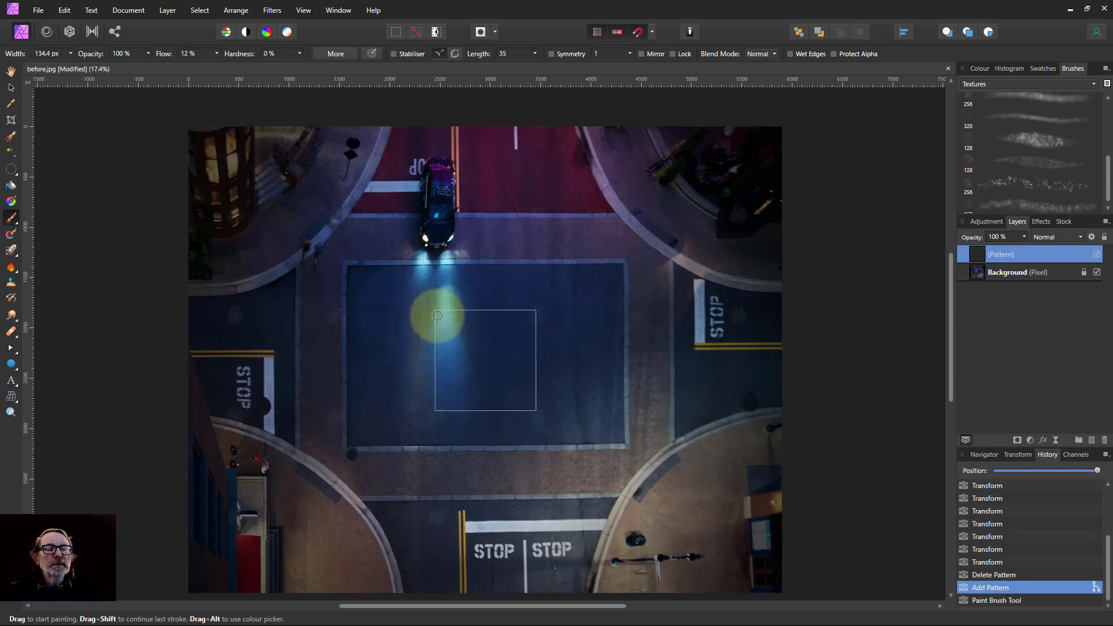
drag(436, 312, 532, 408)
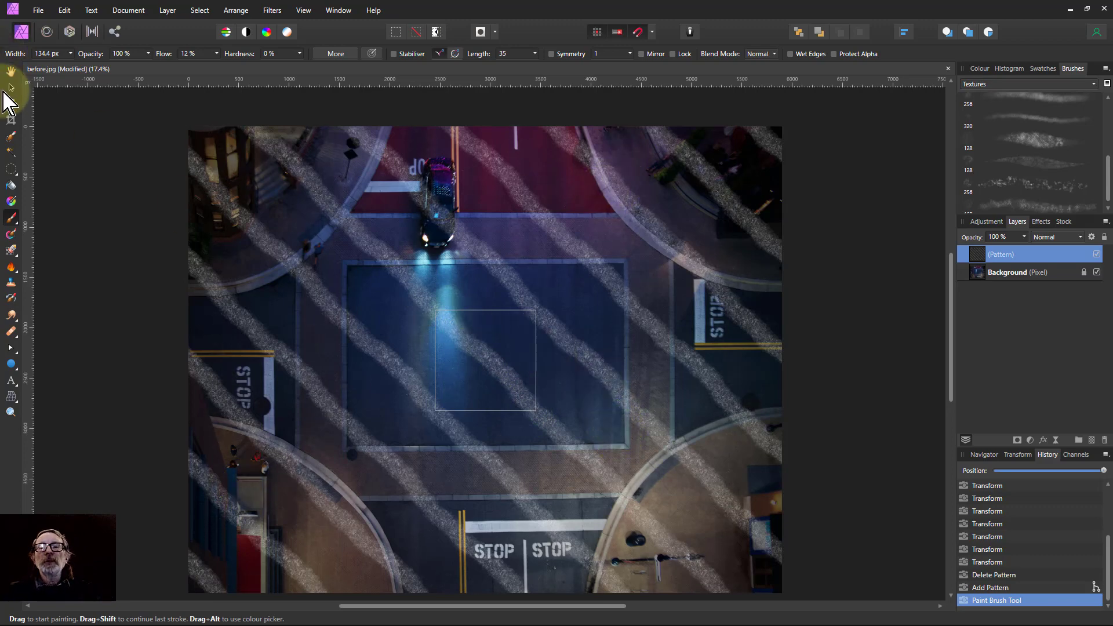
Rotate the pattern tile slightly with the Move Tool and scale it down into fine diagonal hatching
click(11, 87)
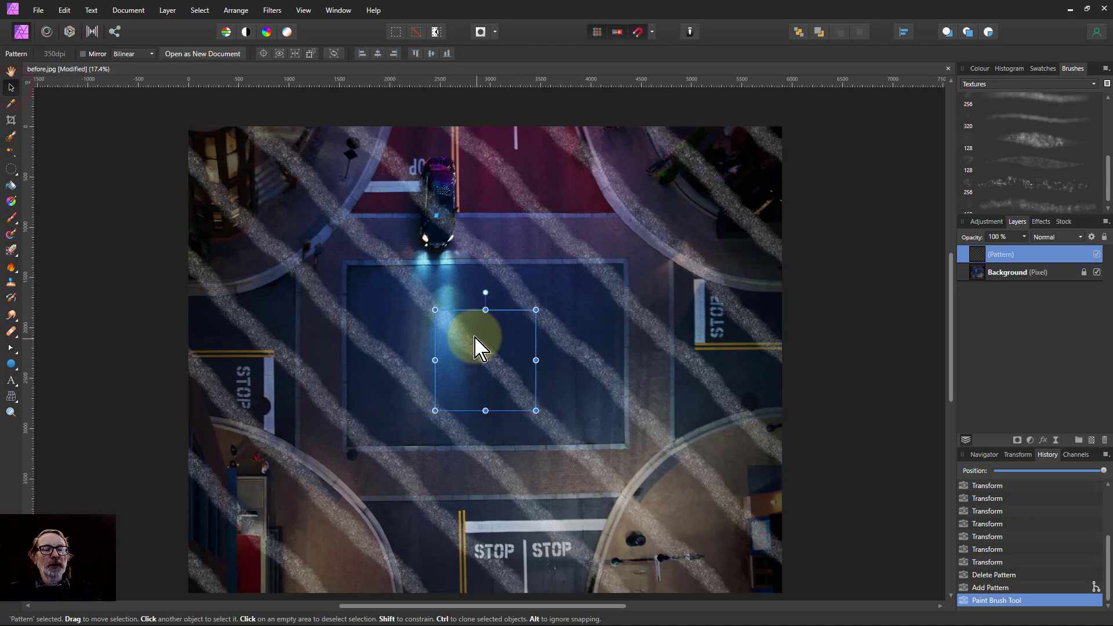
drag(486, 290, 467, 282)
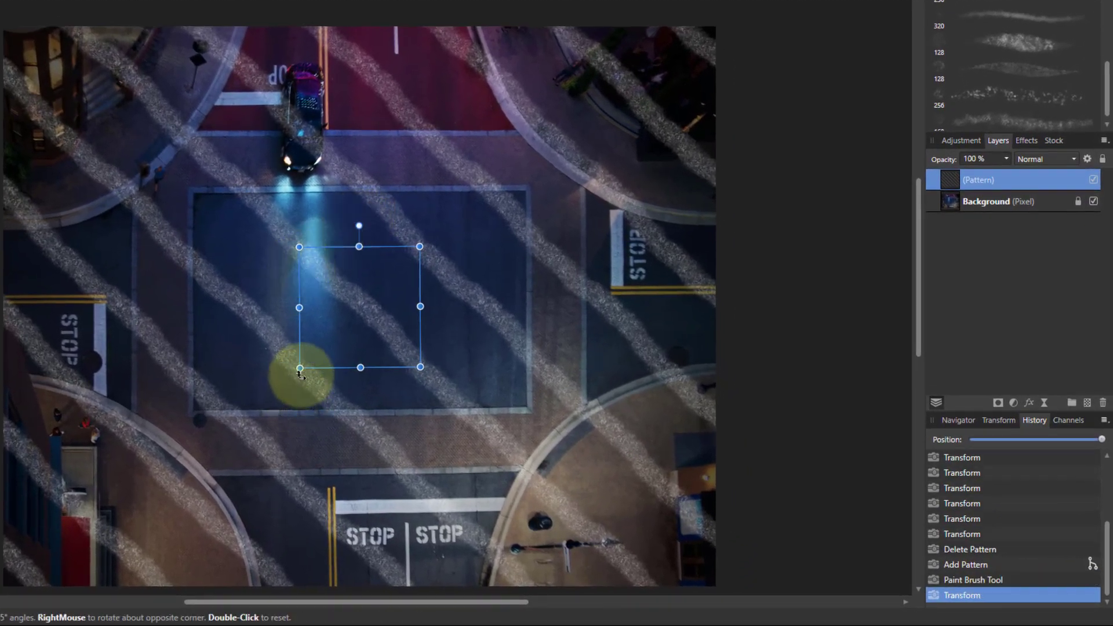
drag(300, 368, 425, 262)
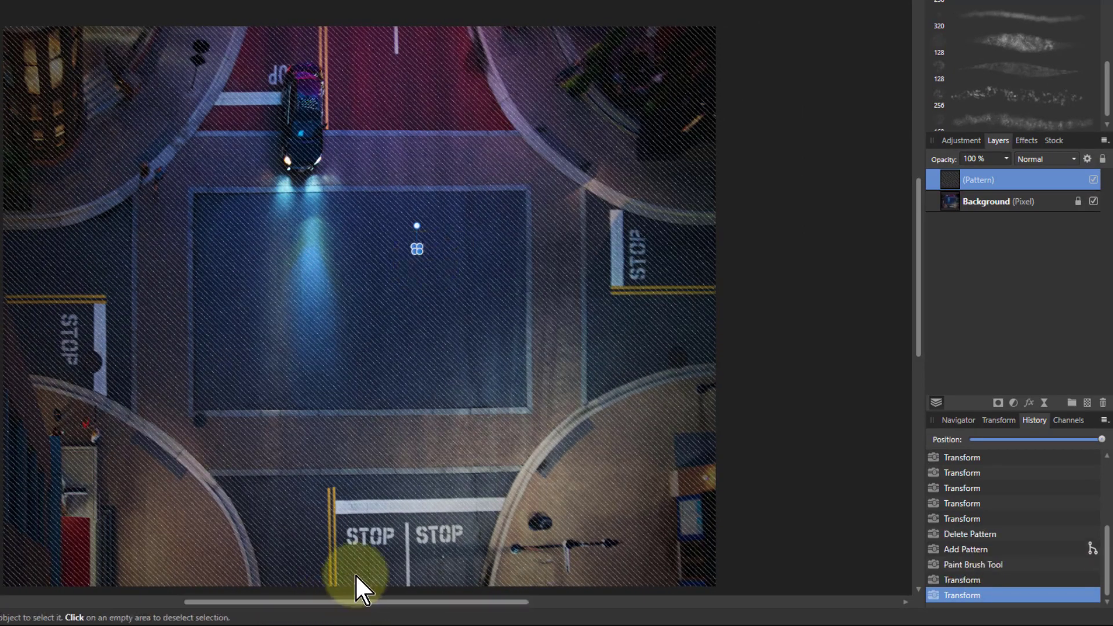
Change the Pattern layer's blend mode to Soft Light
click(1037, 158)
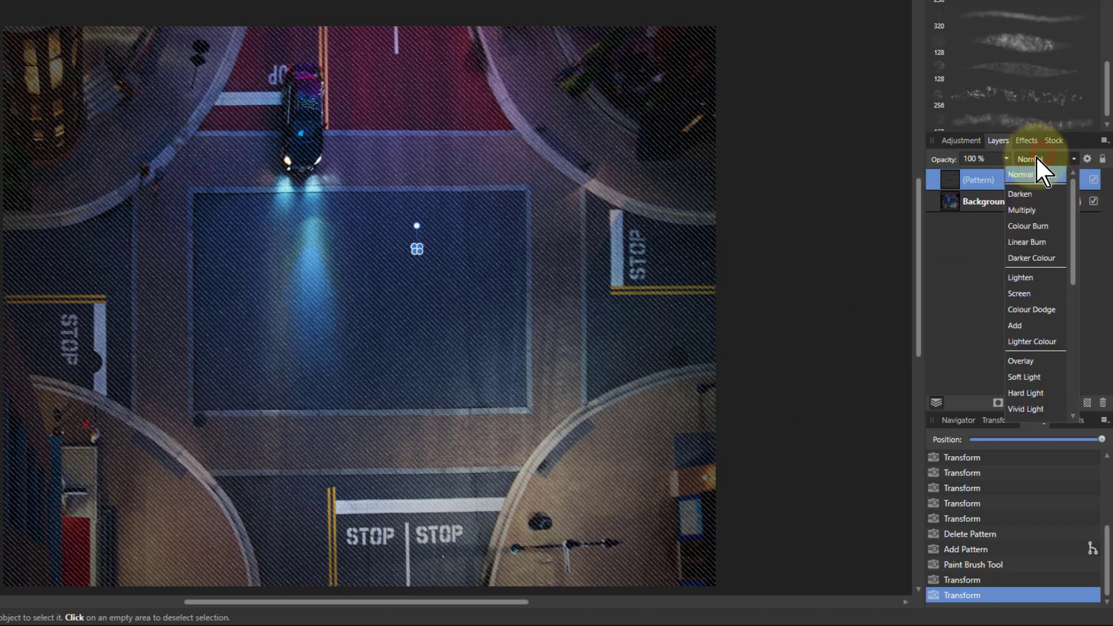
click(1023, 377)
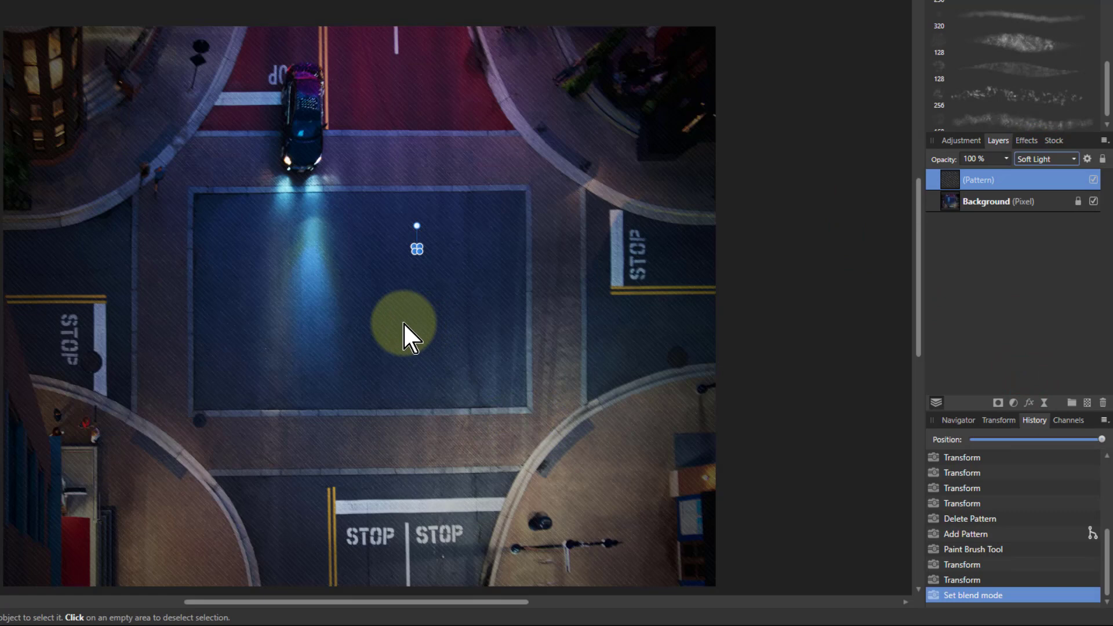
scroll(388, 315, up, 2)
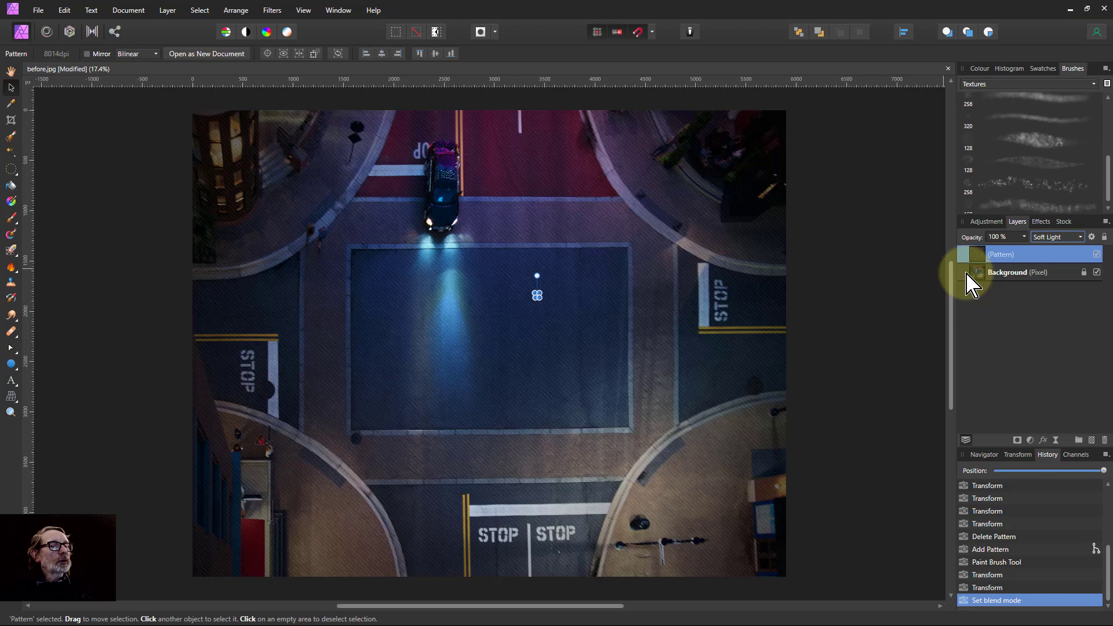
Delete the hatched Pattern layer and add a fresh 1000 × 1000 Pattern layer
key(Delete)
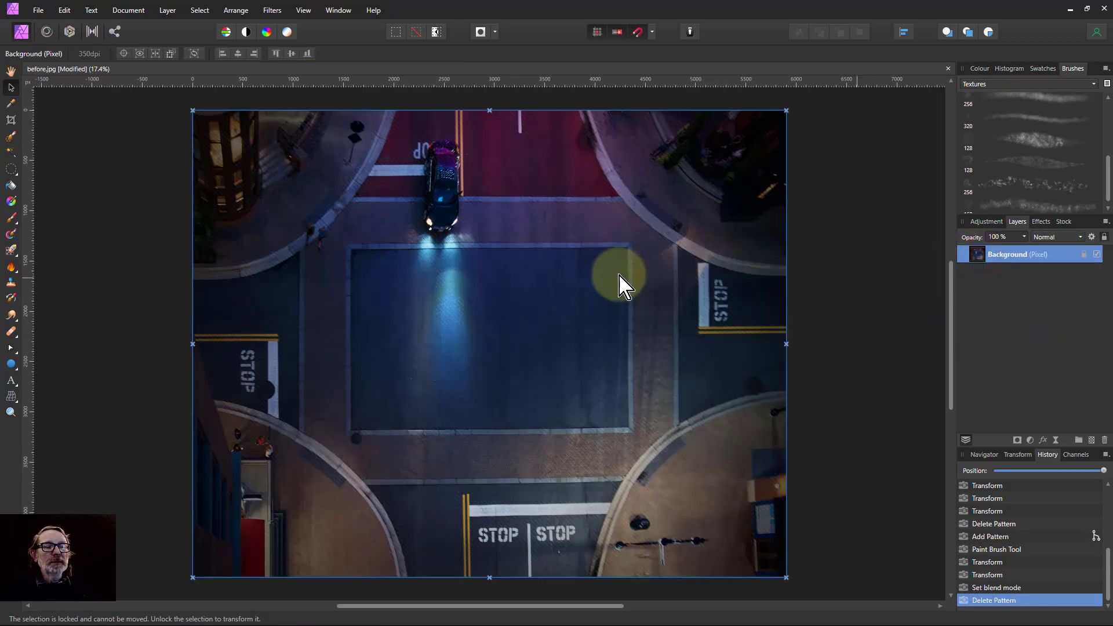
click(169, 12)
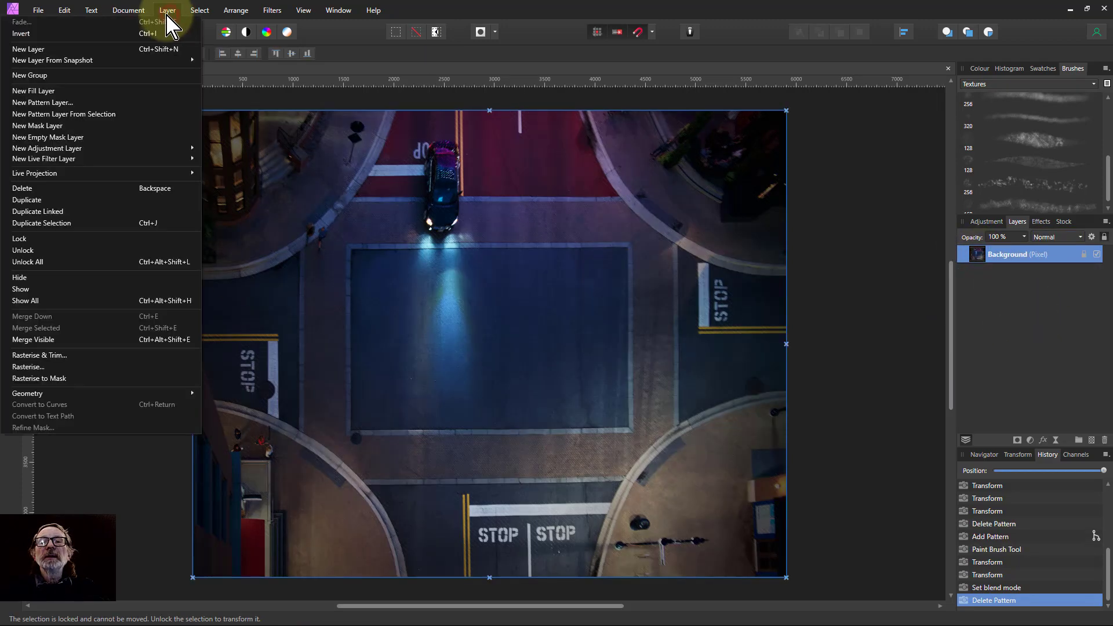
click(58, 103)
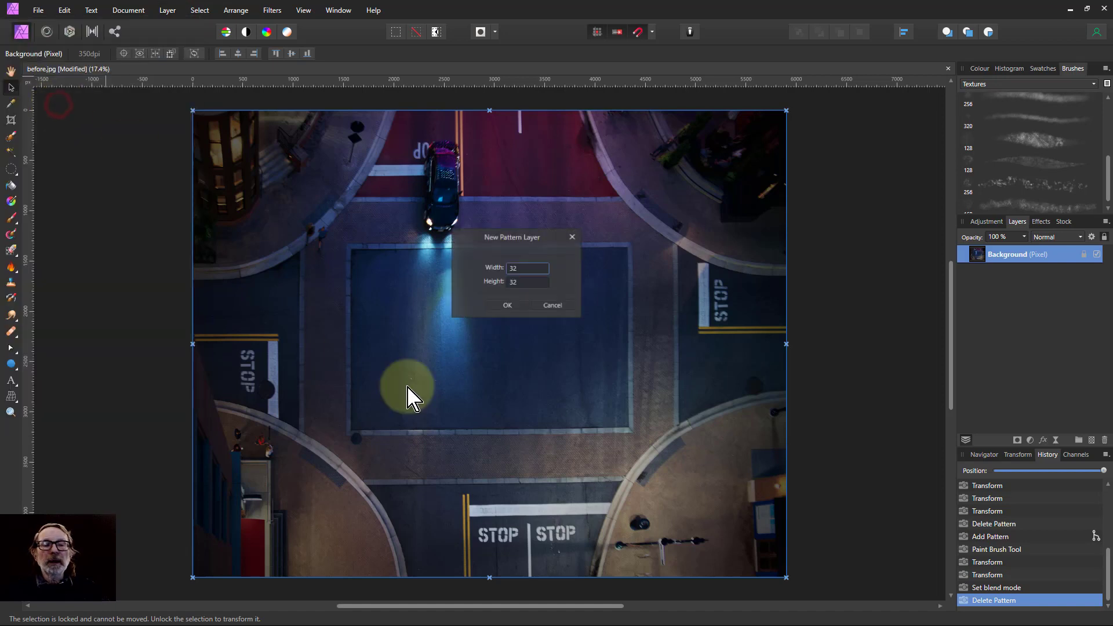
click(502, 305)
drag(497, 336, 497, 326)
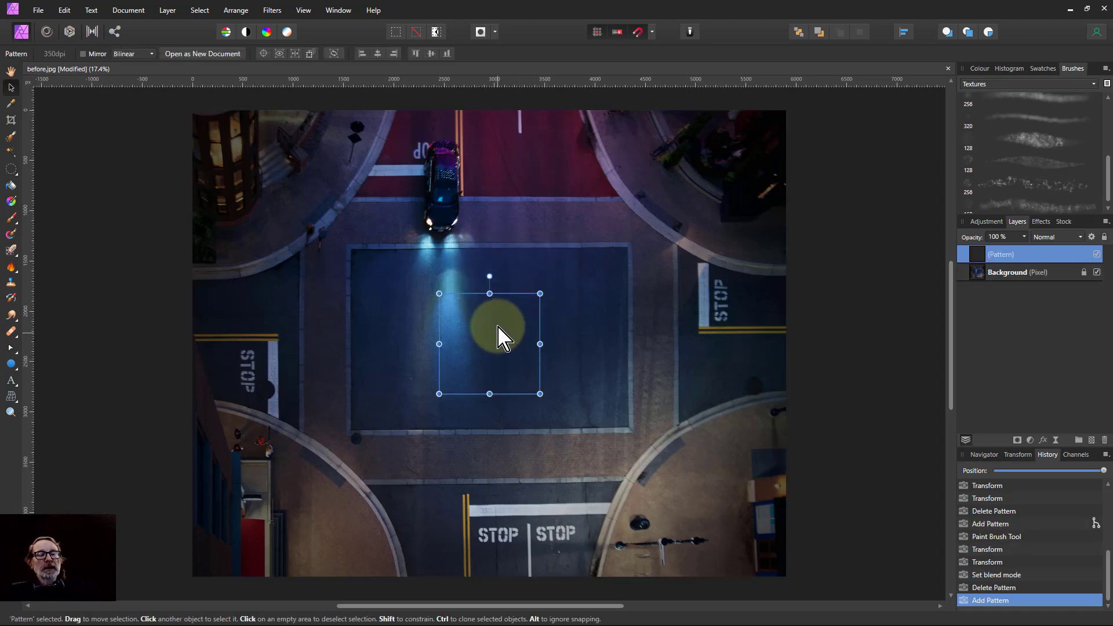
scroll(495, 325, up, 4)
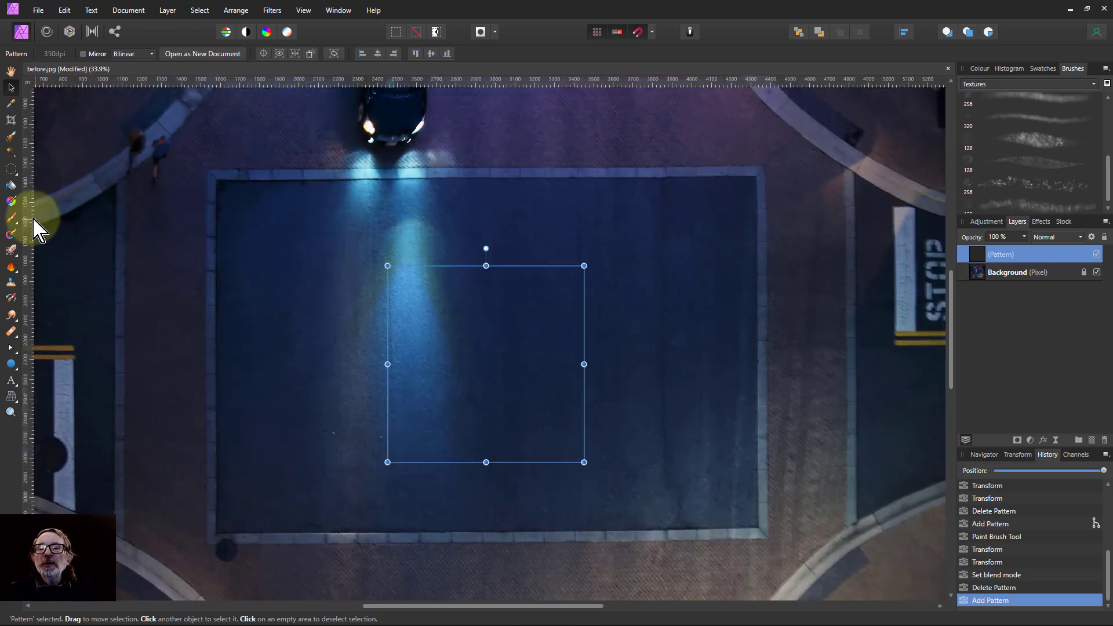
Paint crossing horizontal and vertical texture-brush bands and dabs into the new pattern tile
click(10, 217)
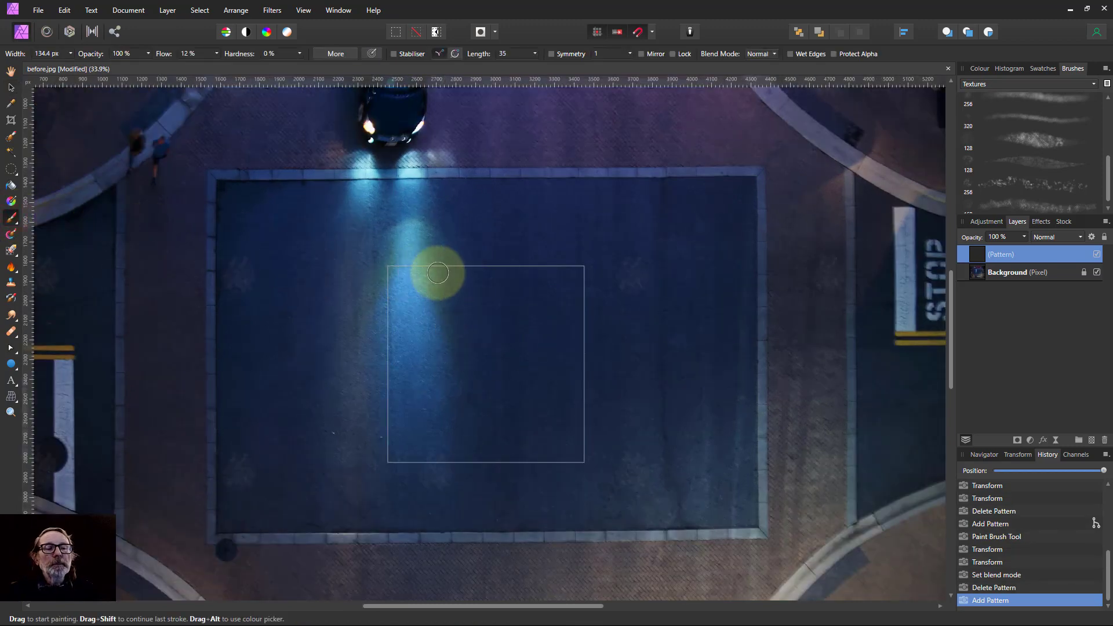
mouse_move(436, 268)
mouse_down()
mouse_move(439, 391)
mouse_move(386, 345)
mouse_move(508, 343)
mouse_up()
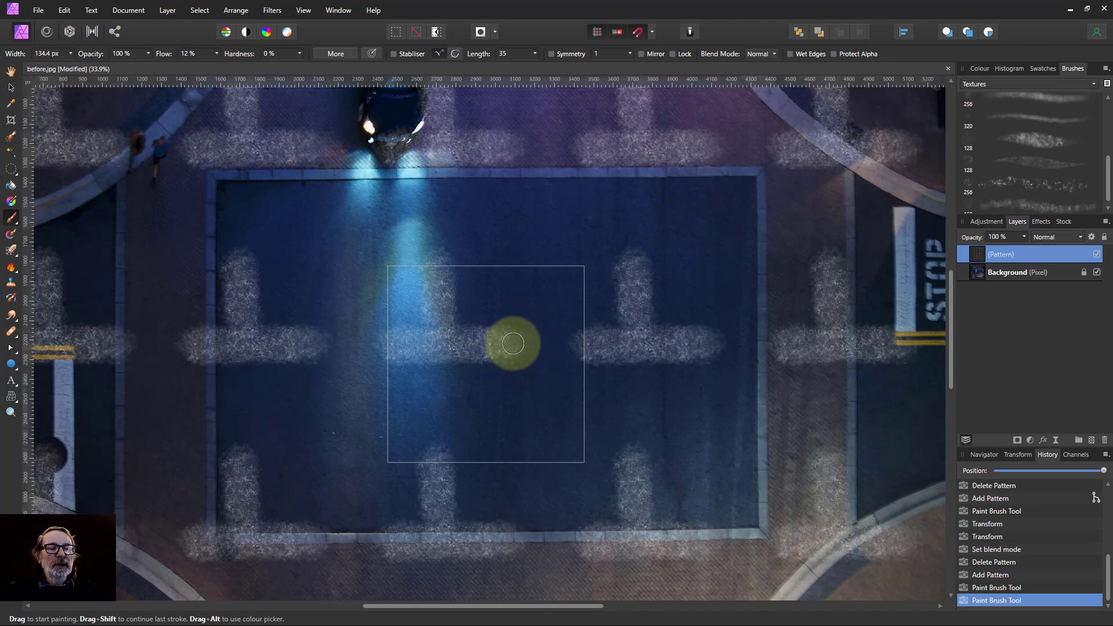
mouse_move(513, 344)
mouse_down()
mouse_move(531, 314)
mouse_move(524, 295)
mouse_move(521, 415)
mouse_up()
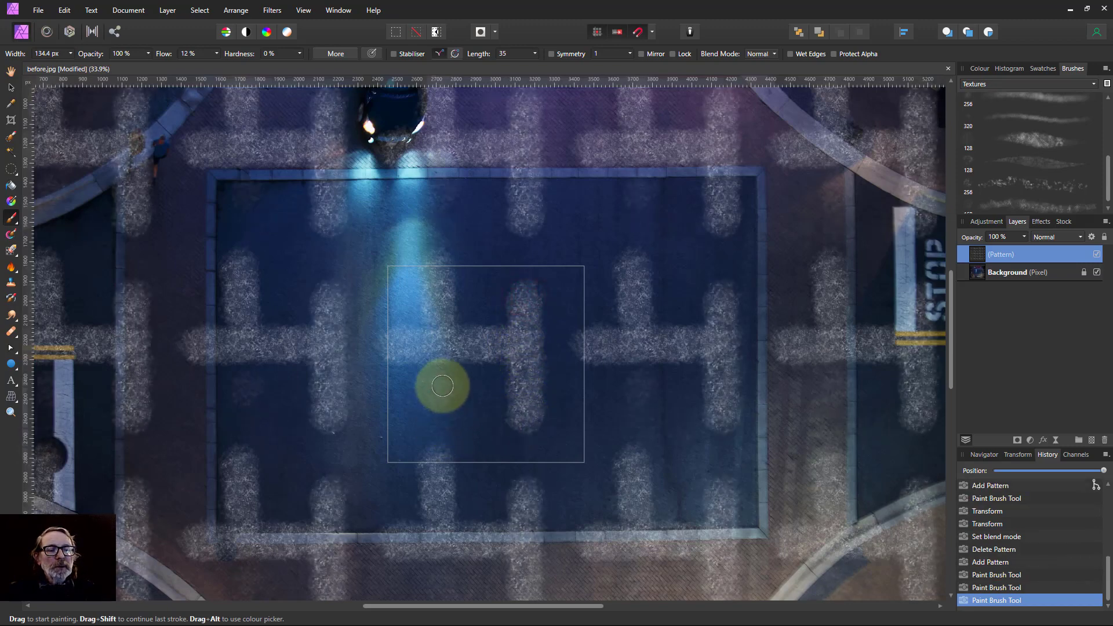
drag(439, 379, 439, 391)
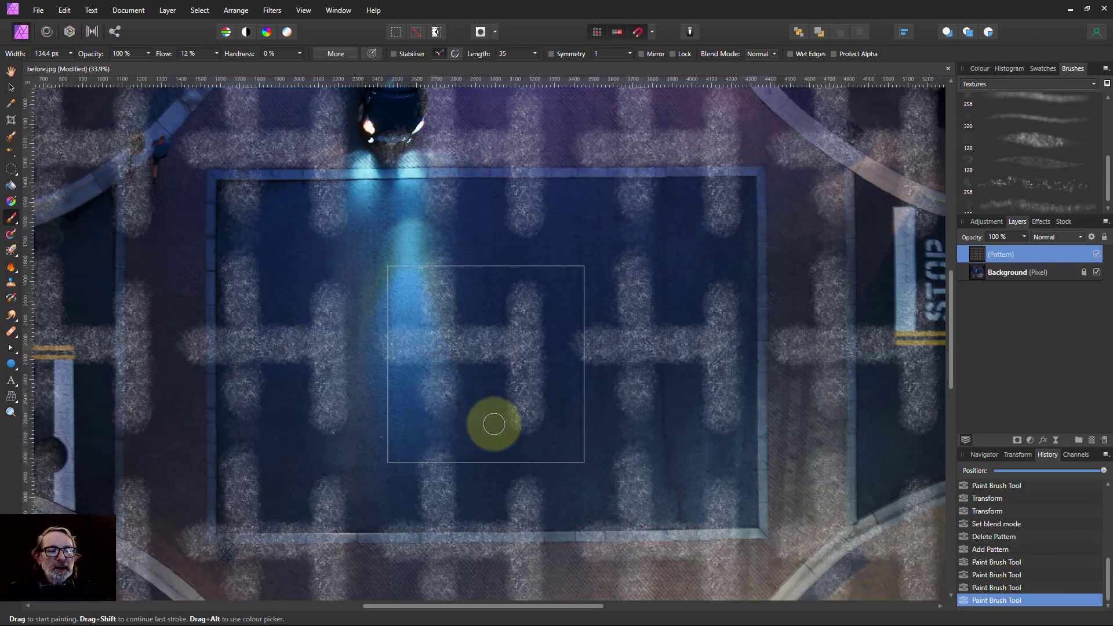
drag(494, 424, 380, 419)
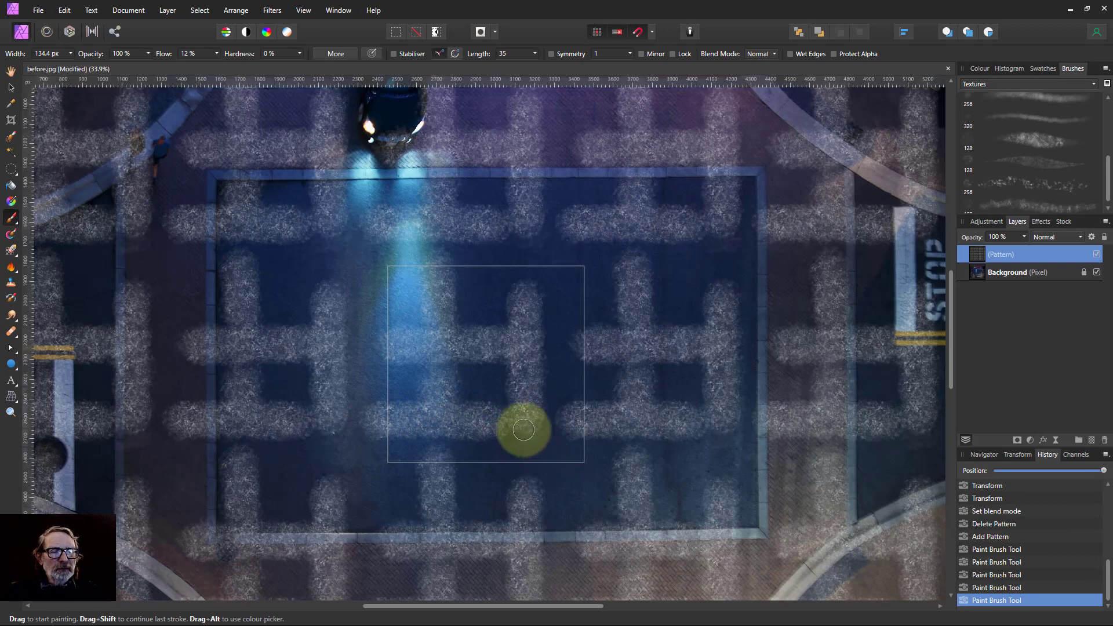
mouse_move(527, 428)
mouse_down()
mouse_move(527, 465)
mouse_move(566, 442)
mouse_up()
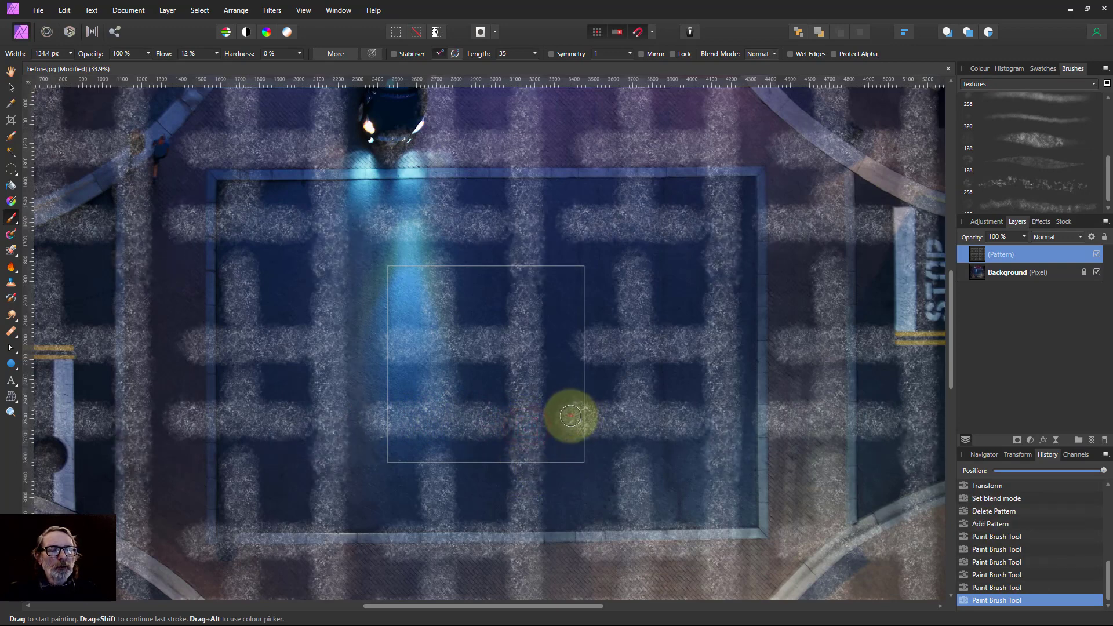
click(568, 414)
drag(522, 338, 579, 336)
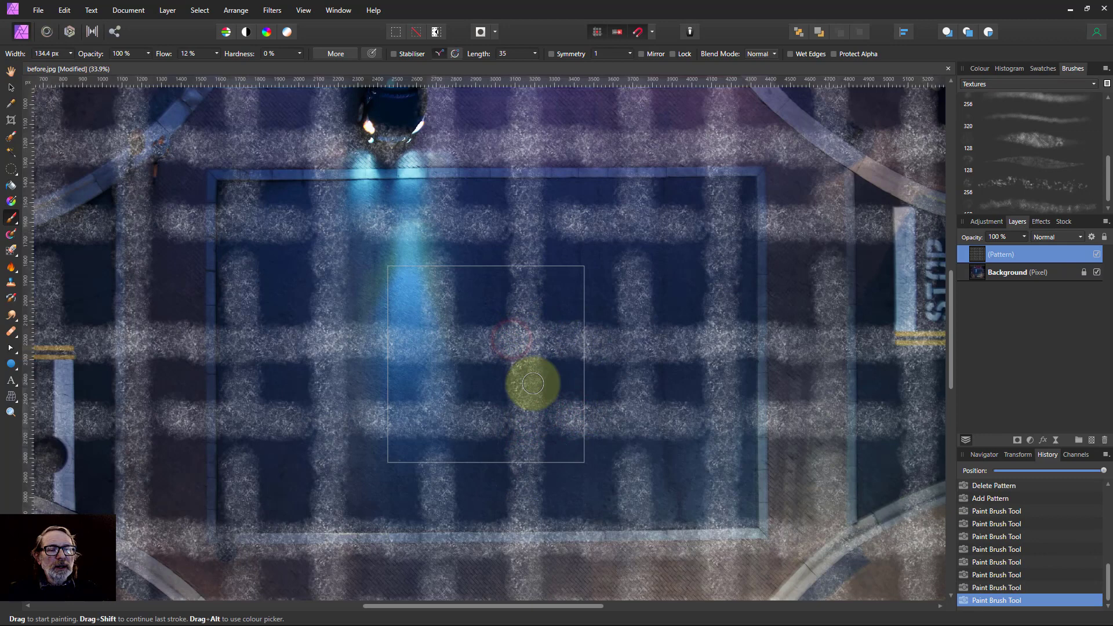
drag(603, 243, 621, 241)
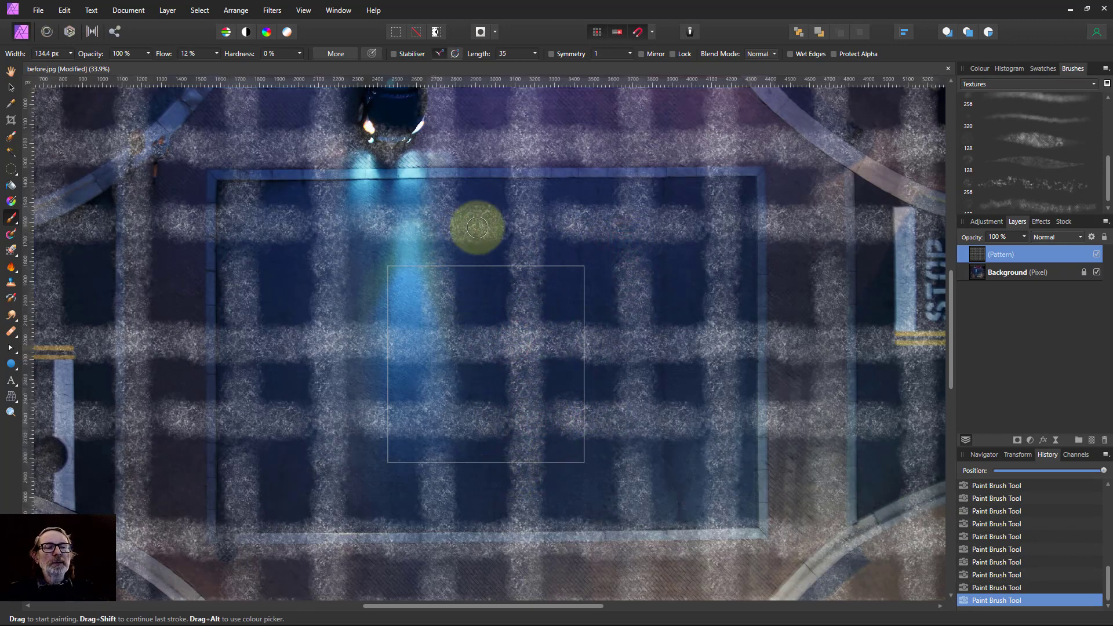
click(505, 225)
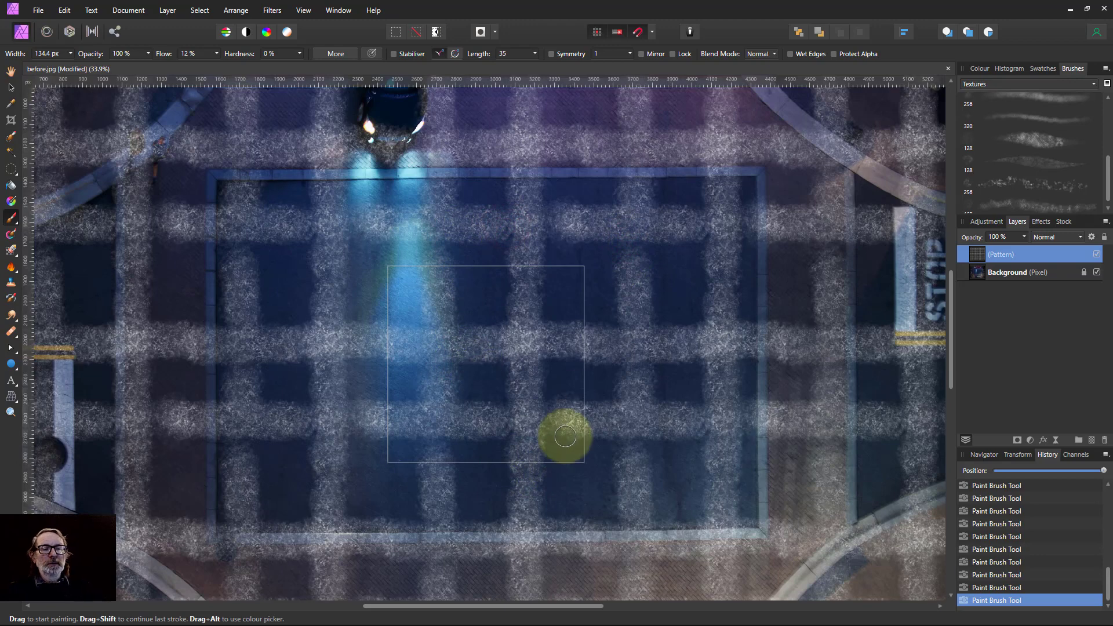
click(436, 254)
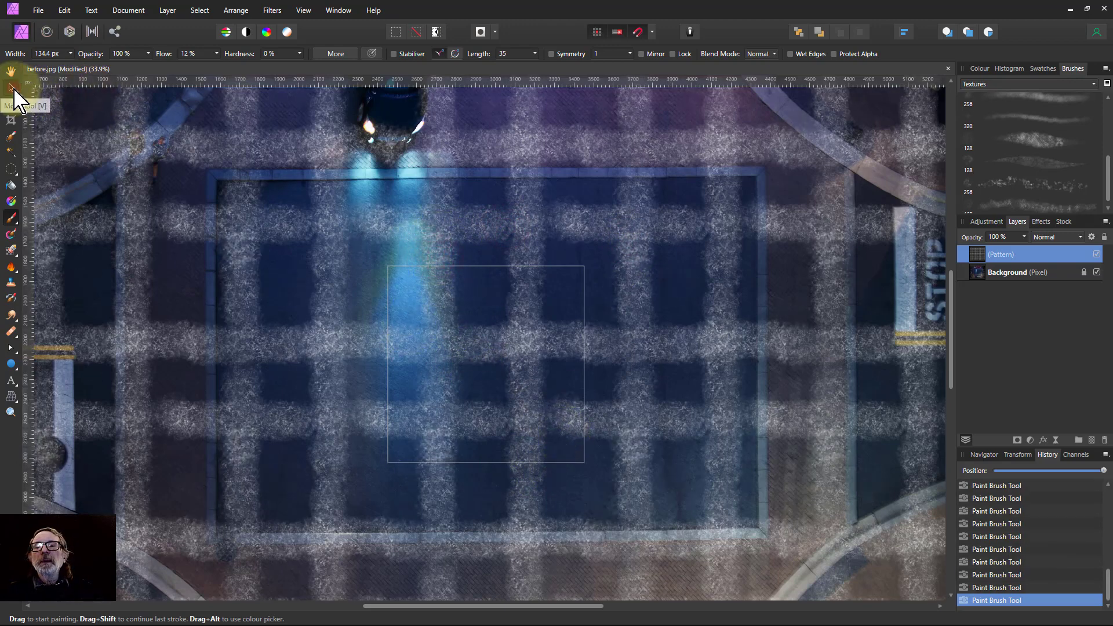
Scale the grid pattern tile down to a fine repeat and set its blend mode to Soft Light
click(12, 87)
drag(387, 462, 583, 282)
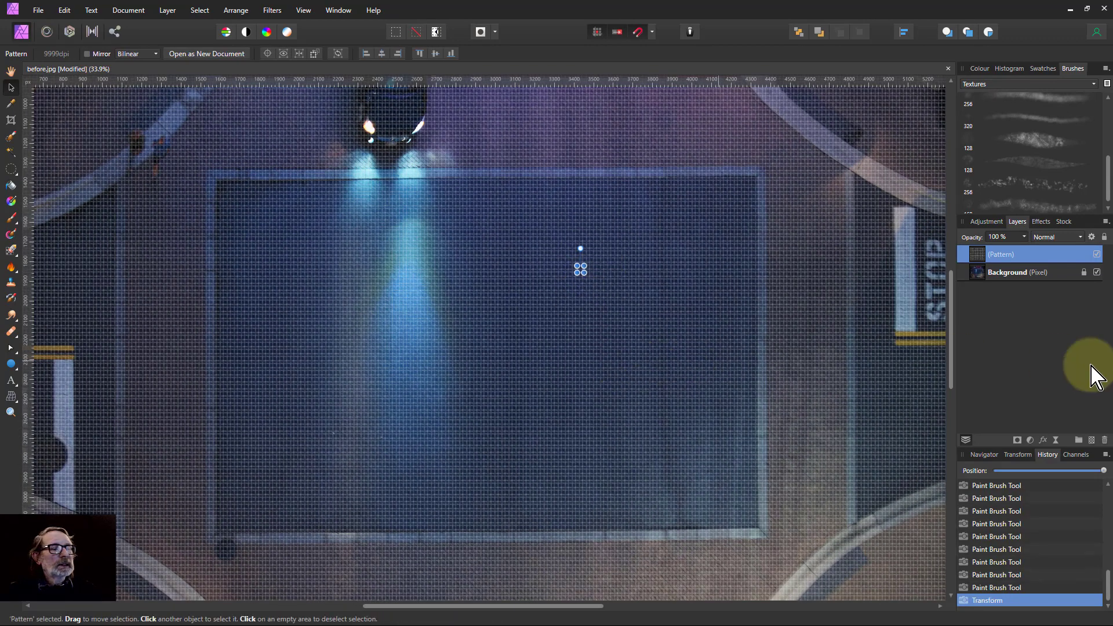
click(1047, 239)
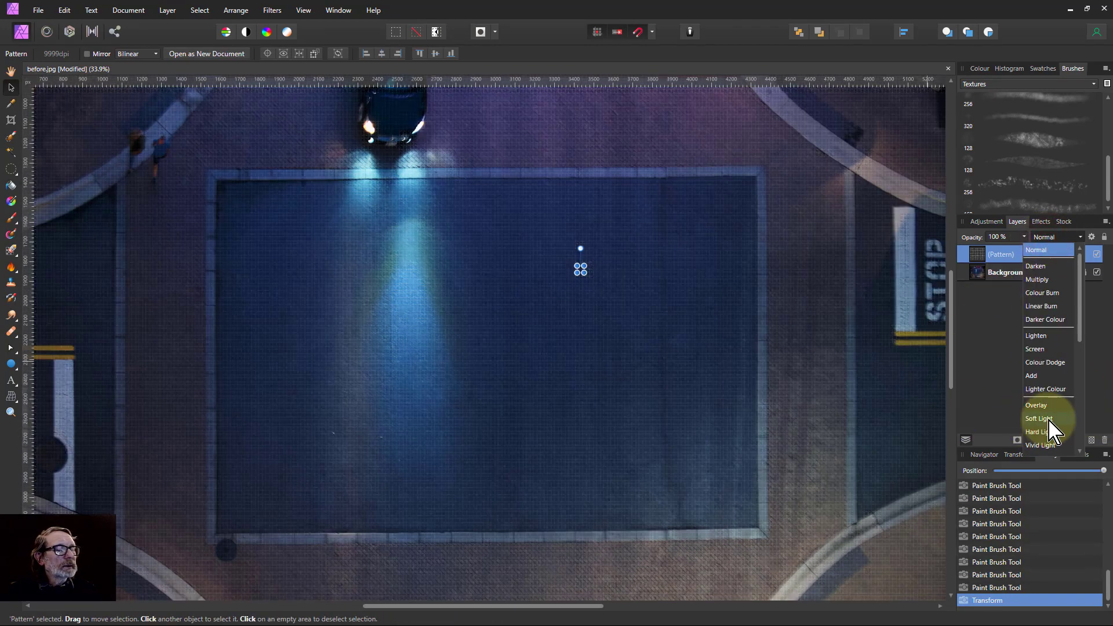
click(1030, 419)
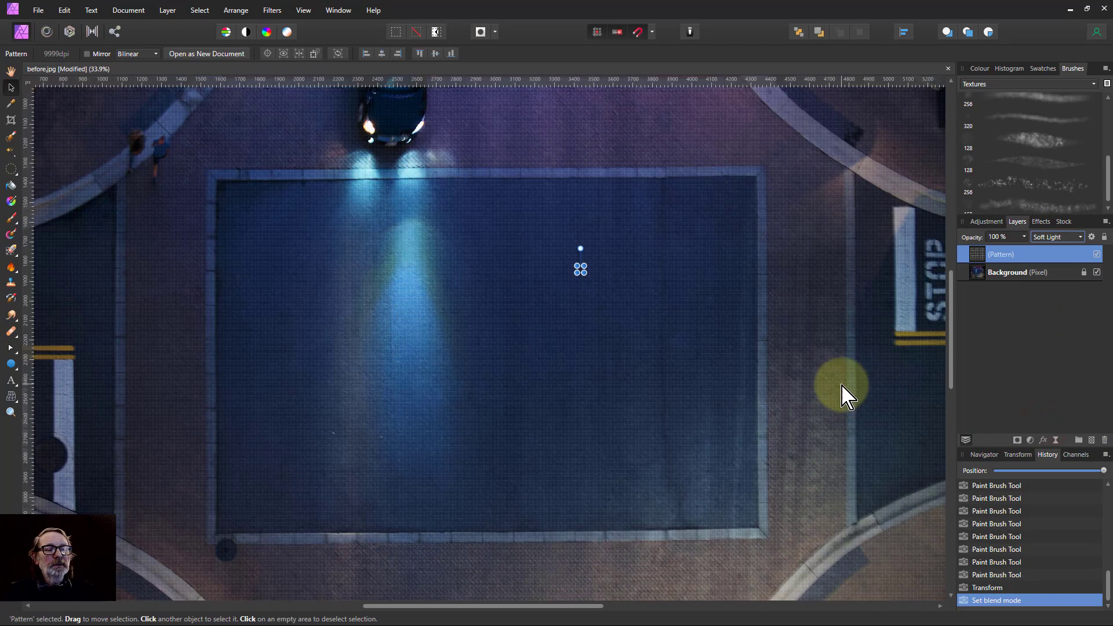
scroll(556, 342, up, 3)
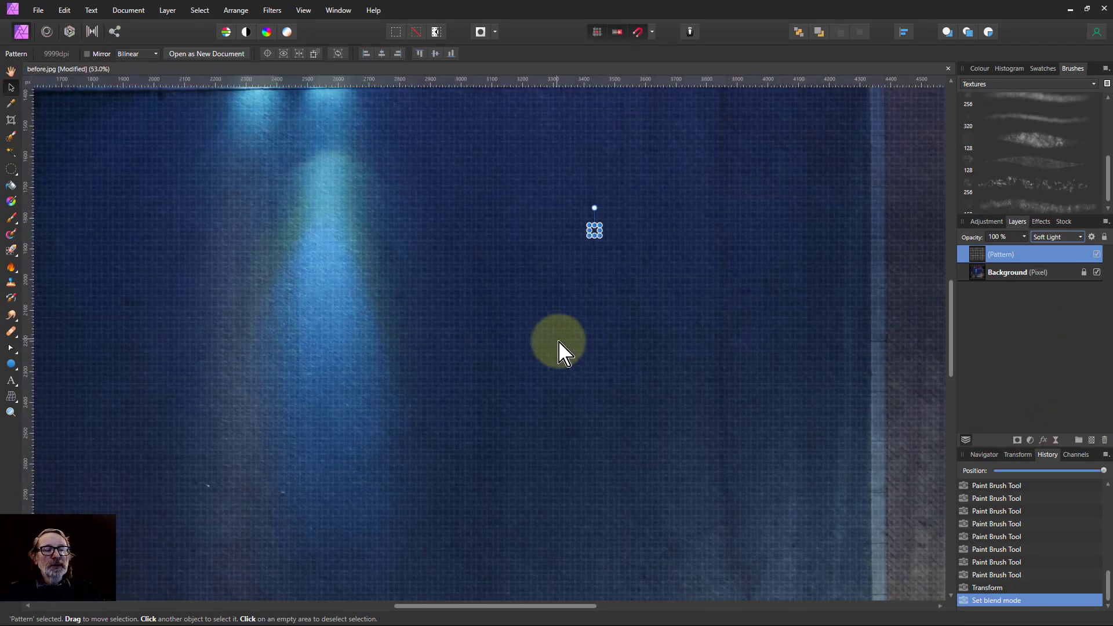
scroll(479, 398, down, 5)
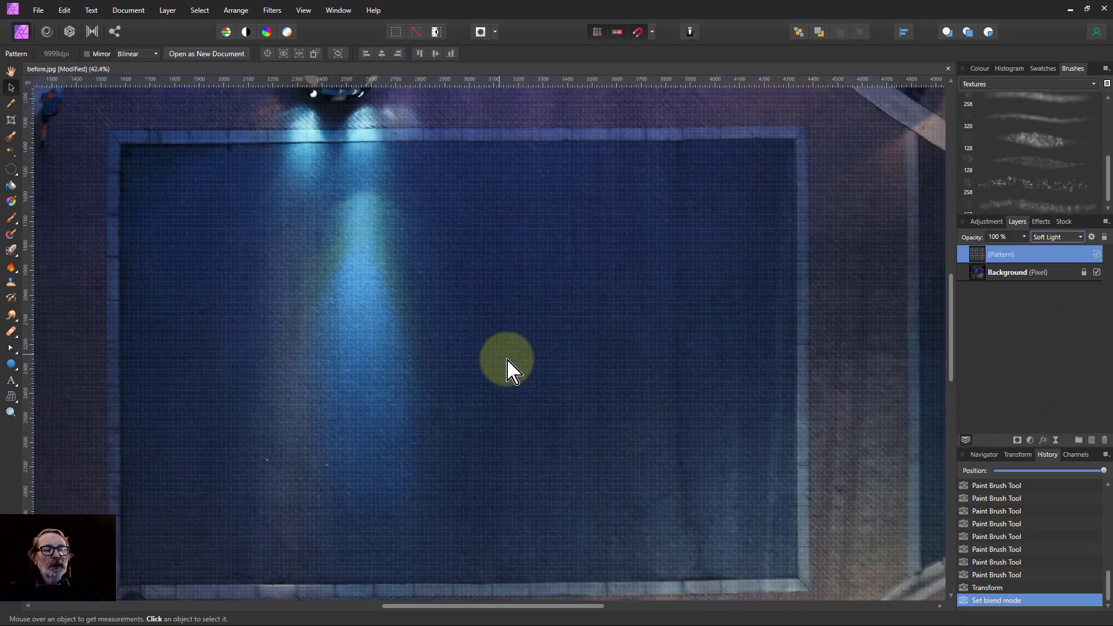
scroll(580, 383, down, 1)
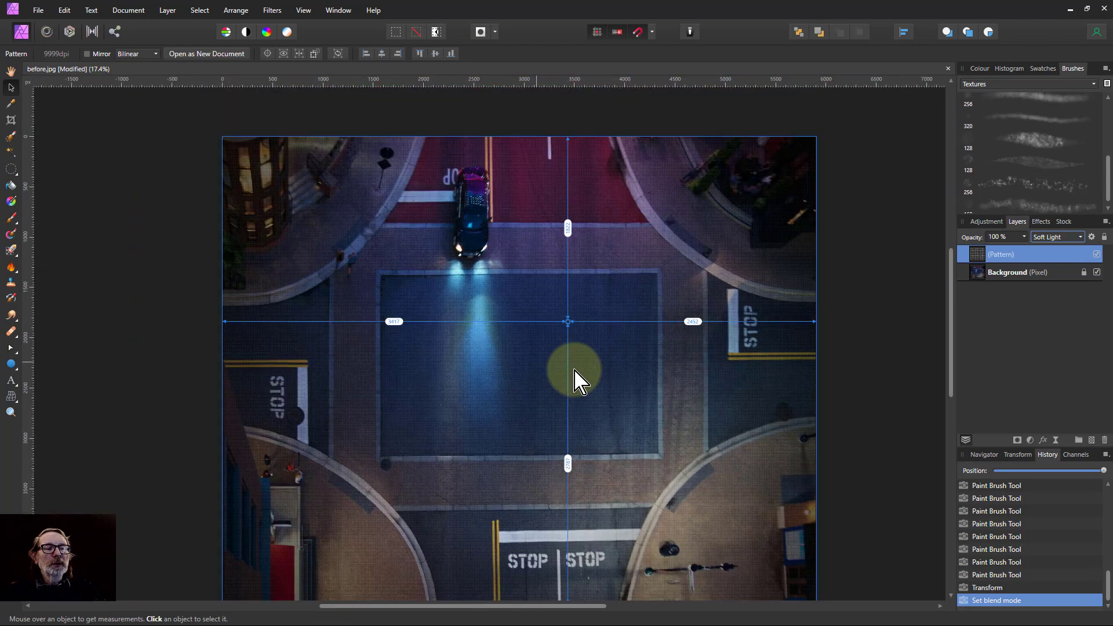
scroll(577, 382, down, 1)
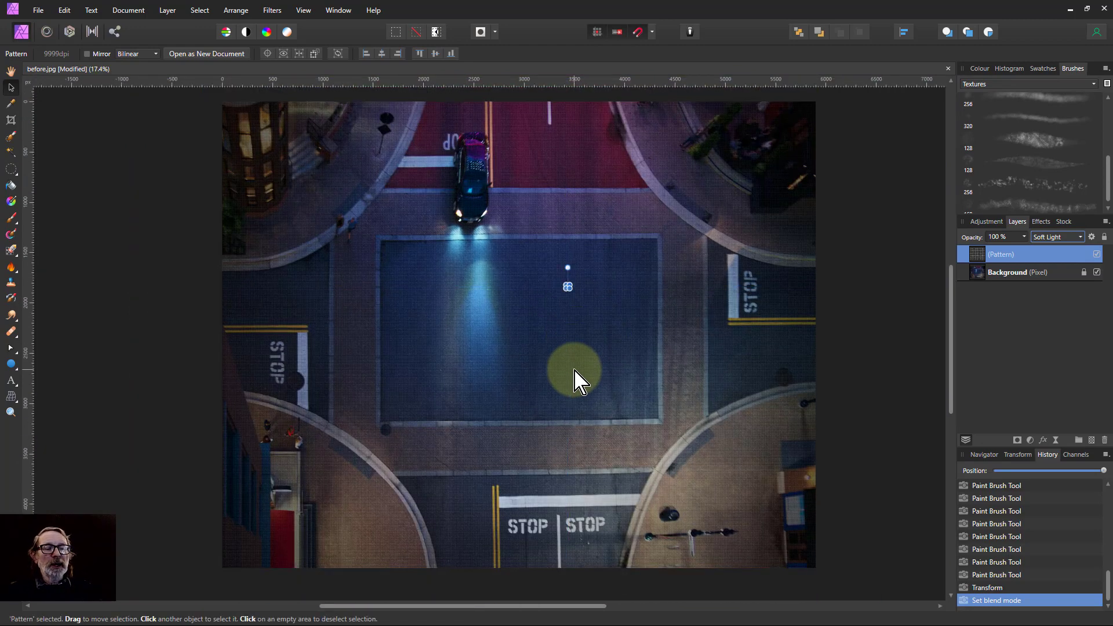